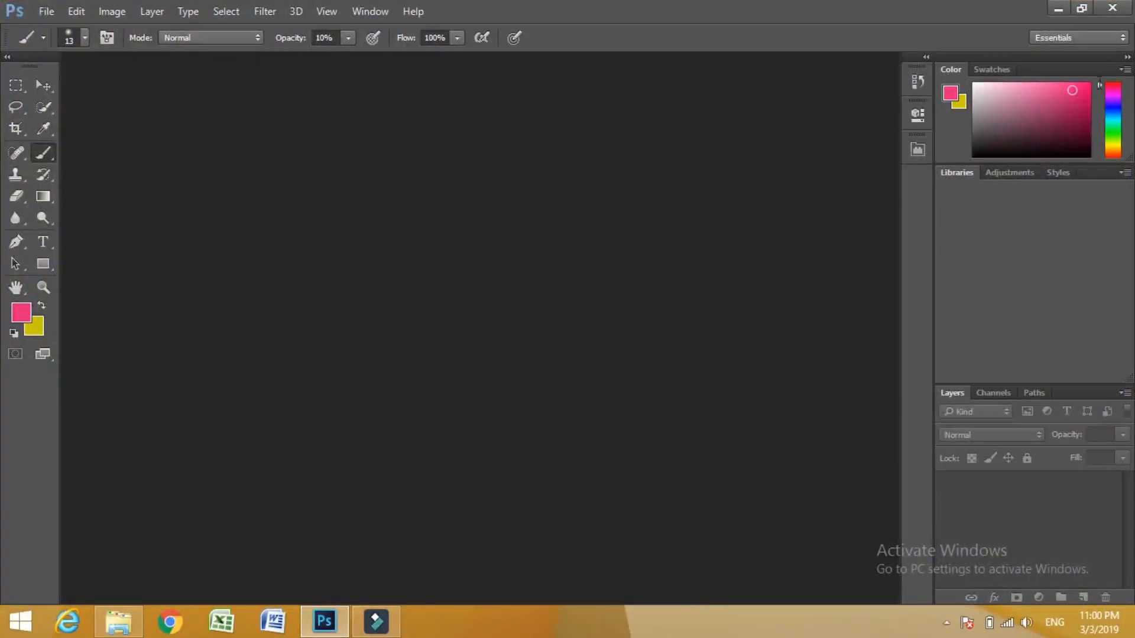
# - Reset the Essentials workspace to its default layout and expand the Tools panel to two columns
pyautogui.click(1123, 39)
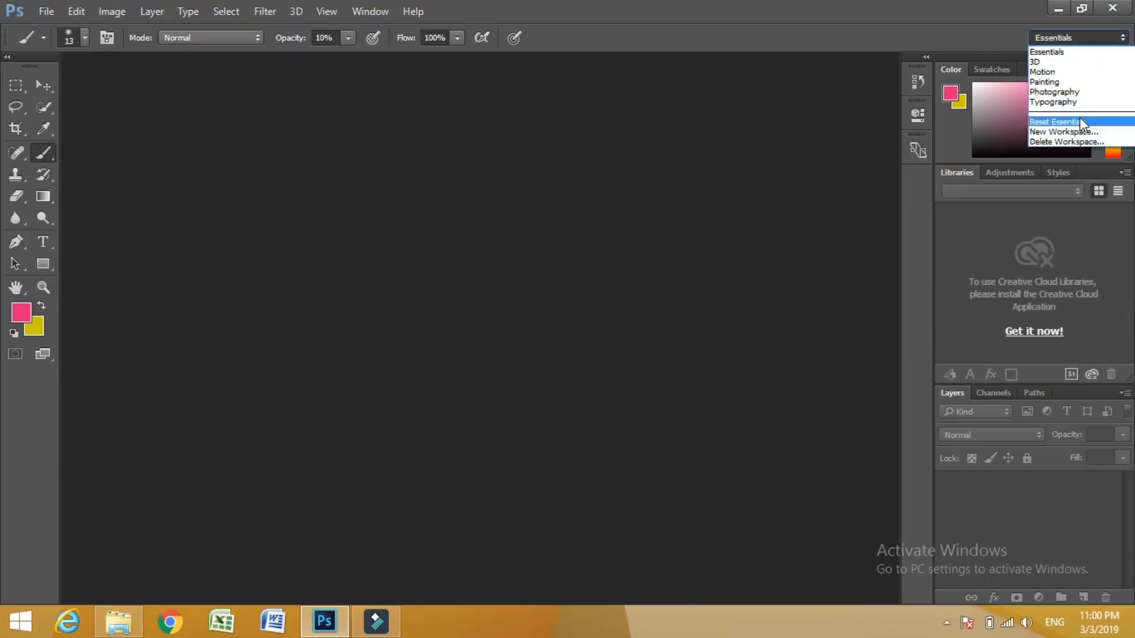
pyautogui.click(1073, 121)
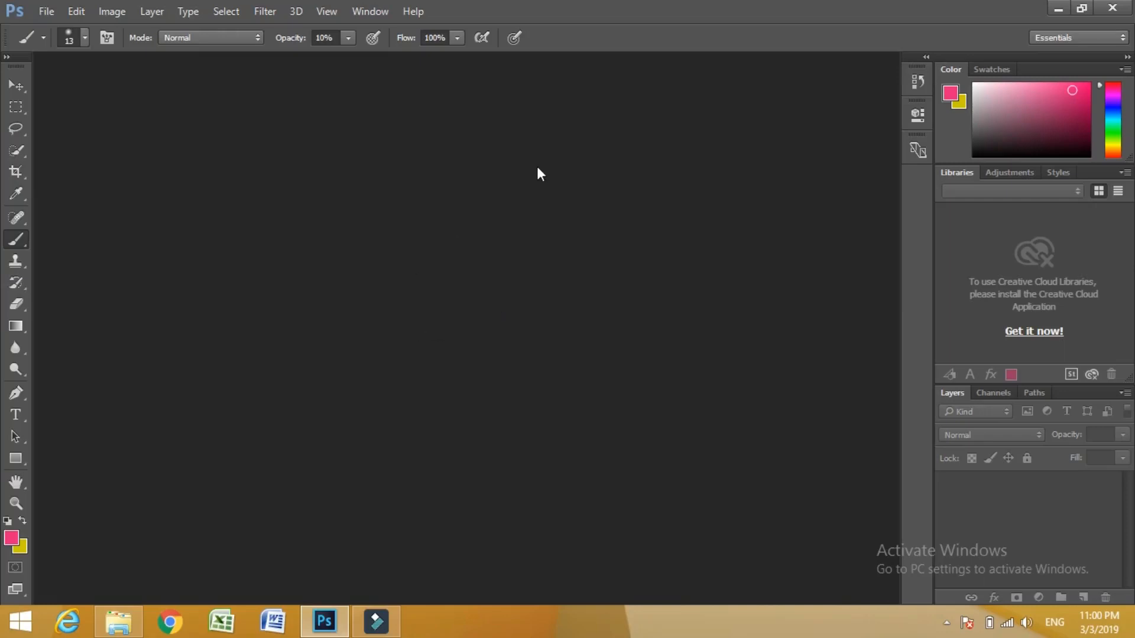
pyautogui.click(7, 57)
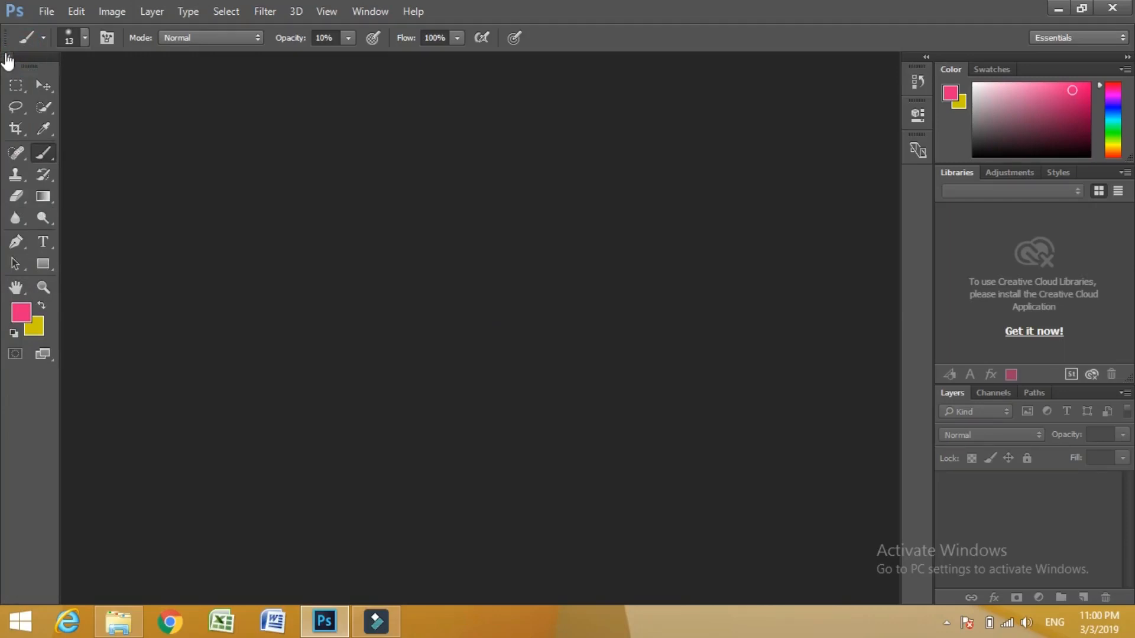
pyautogui.click(7, 57)
pyautogui.click(7, 58)
pyautogui.click(45, 13)
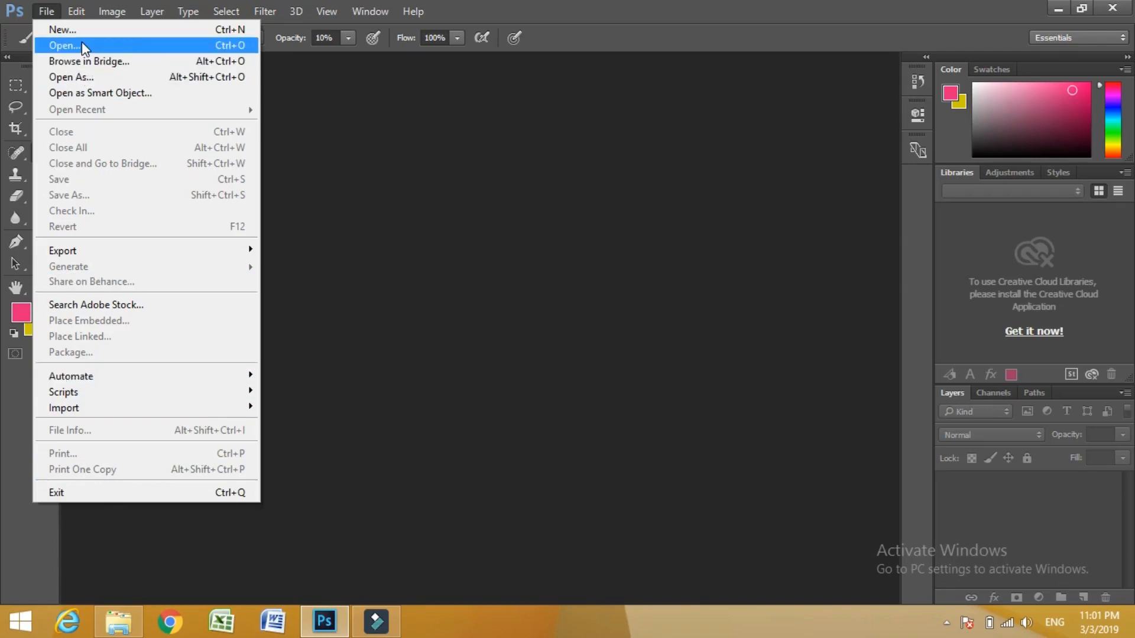
pyautogui.moveTo(77, 17)
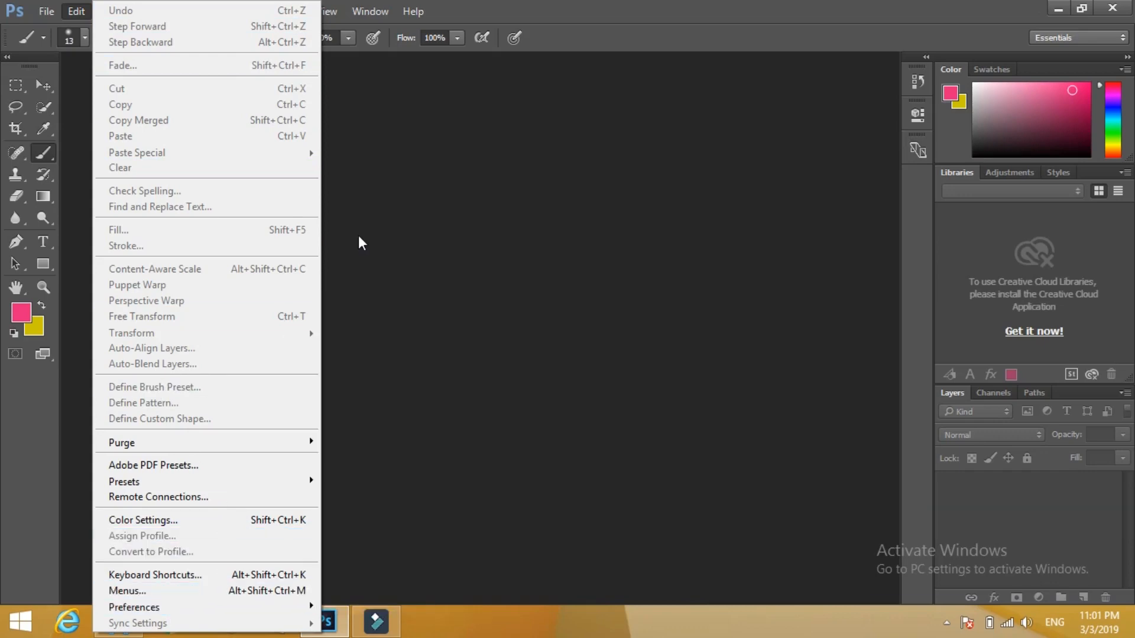
pyautogui.click(461, 143)
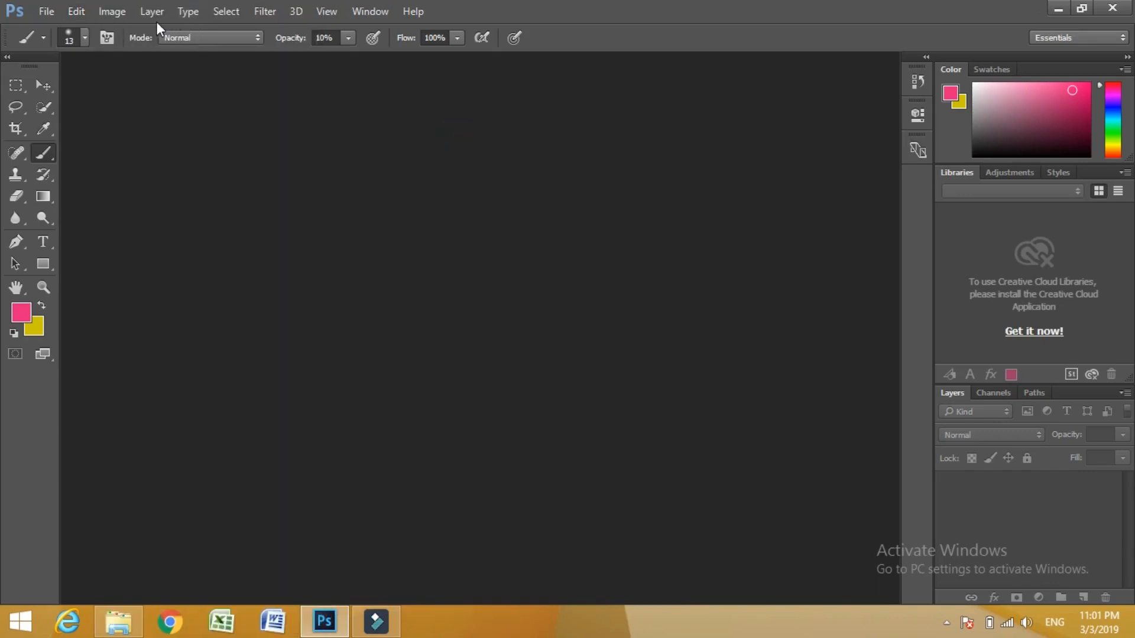
pyautogui.click(108, 14)
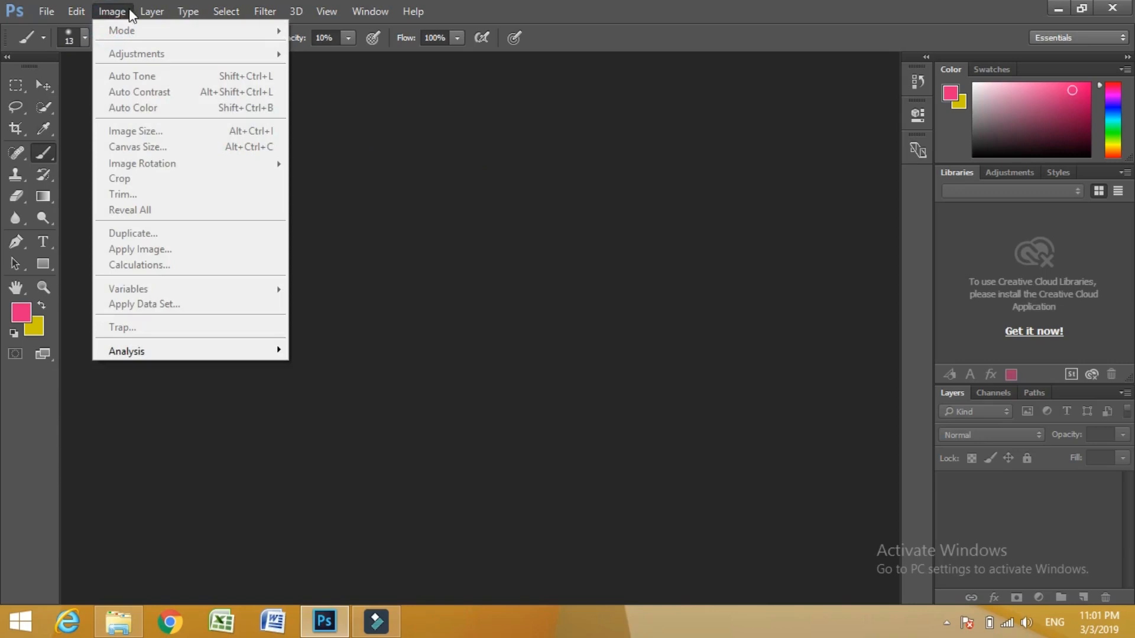
pyautogui.moveTo(154, 16)
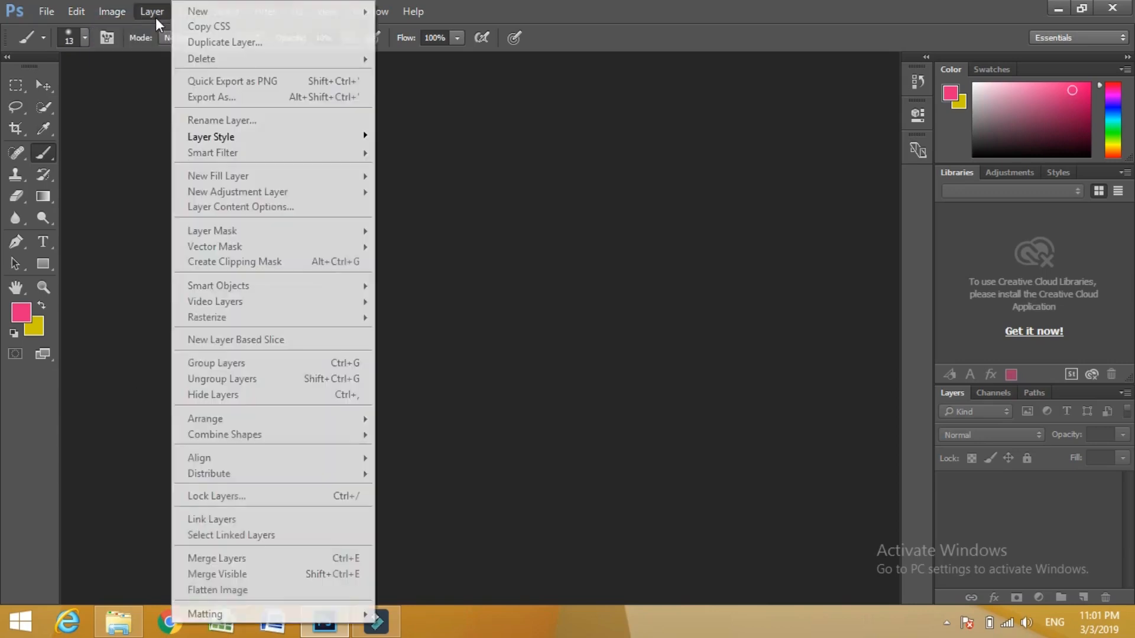
pyautogui.click(461, 144)
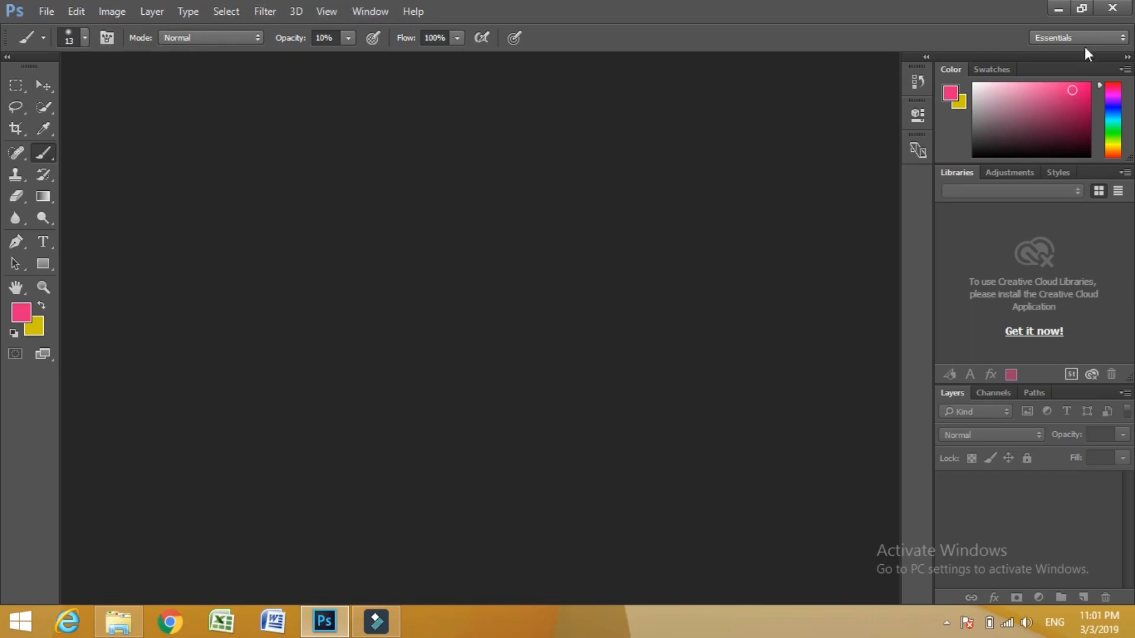
# - Collapse the Color panel group and pull the Adjustments, Swatches, Tools and Color panels out as floating panels over the canvas area
pyautogui.doubleClick(1062, 69)
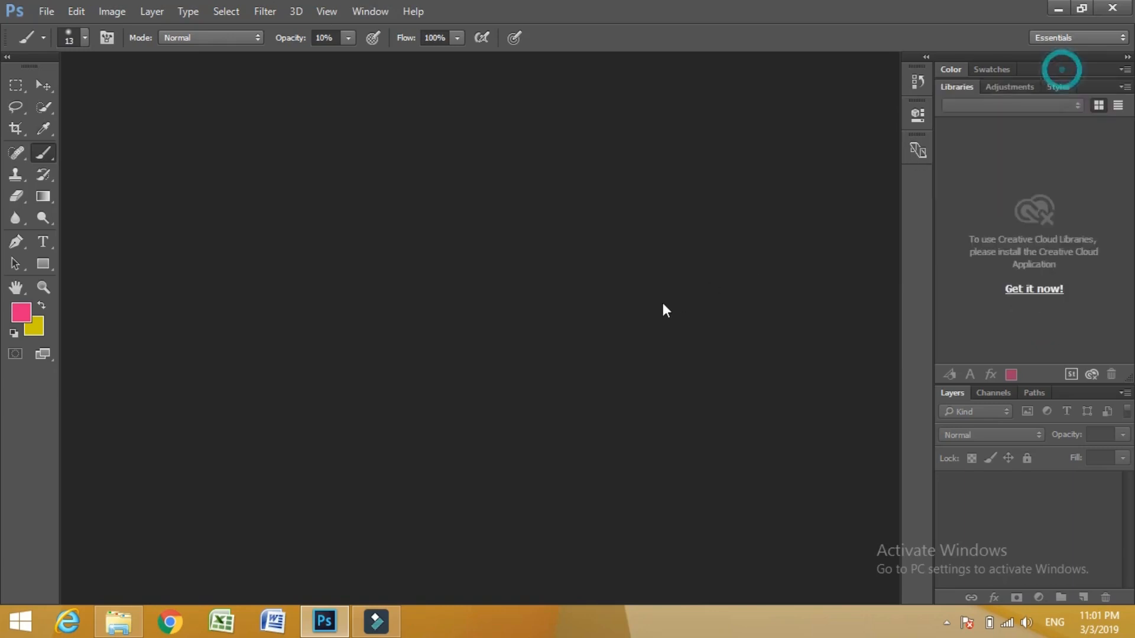
pyautogui.moveTo(1010, 87); pyautogui.dragTo(688, 203)
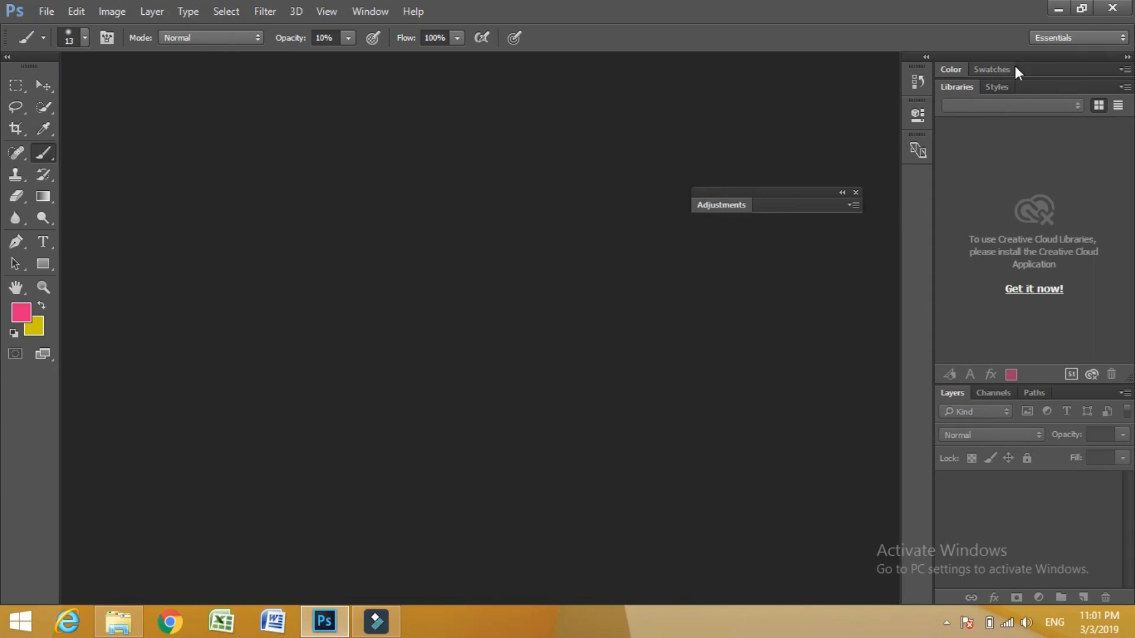
pyautogui.moveTo(1015, 70); pyautogui.dragTo(482, 248)
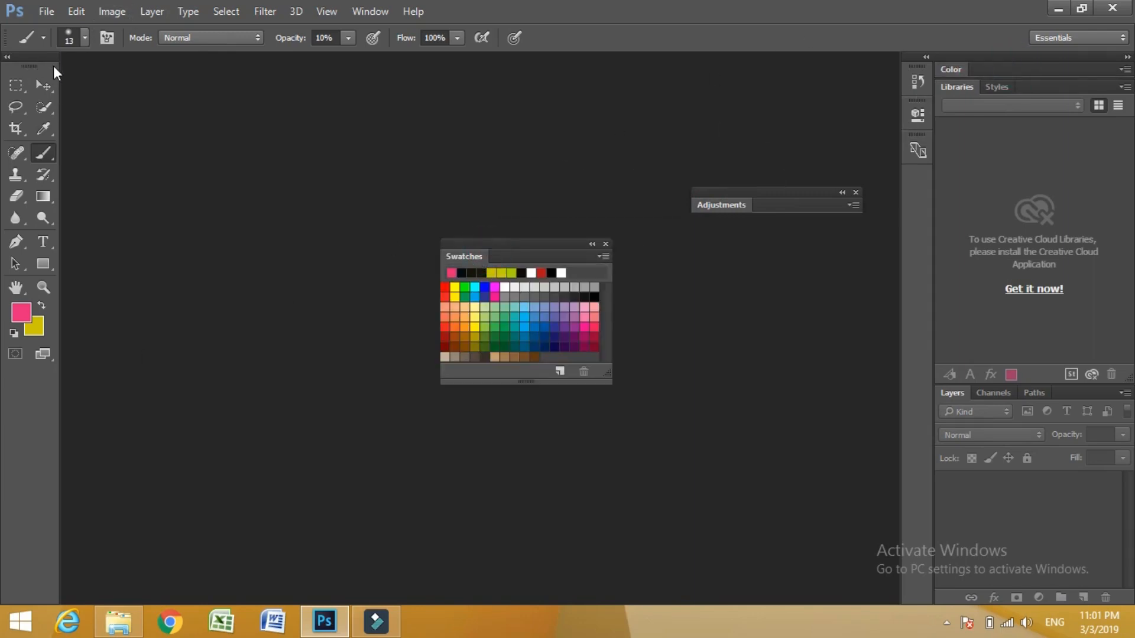
pyautogui.moveTo(53, 65); pyautogui.dragTo(381, 208)
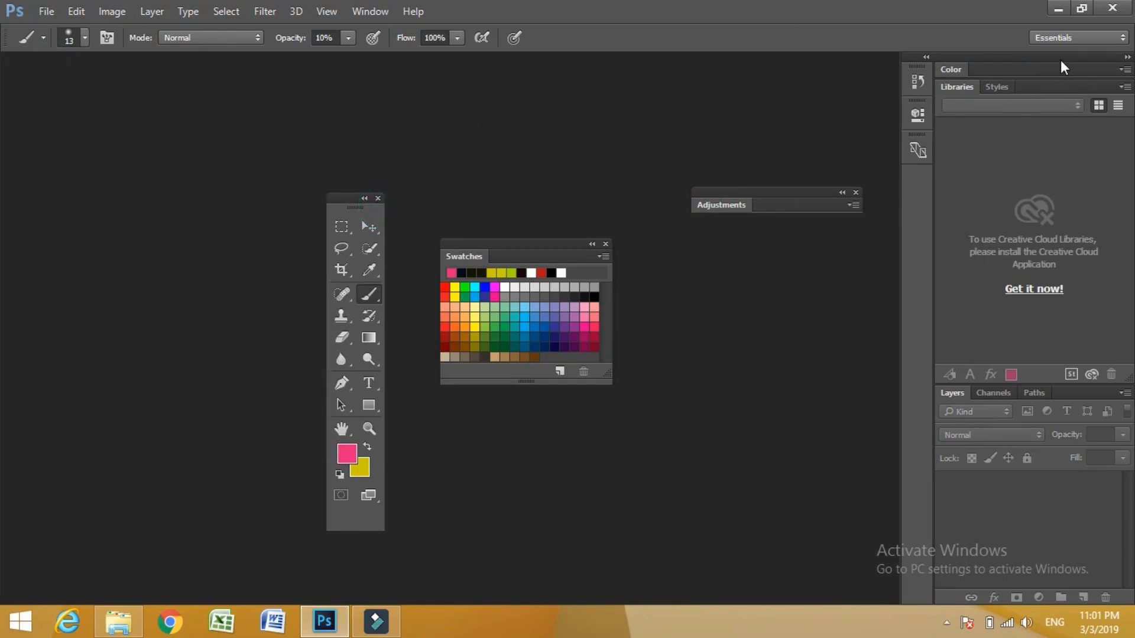
pyautogui.moveTo(1038, 69); pyautogui.dragTo(686, 242)
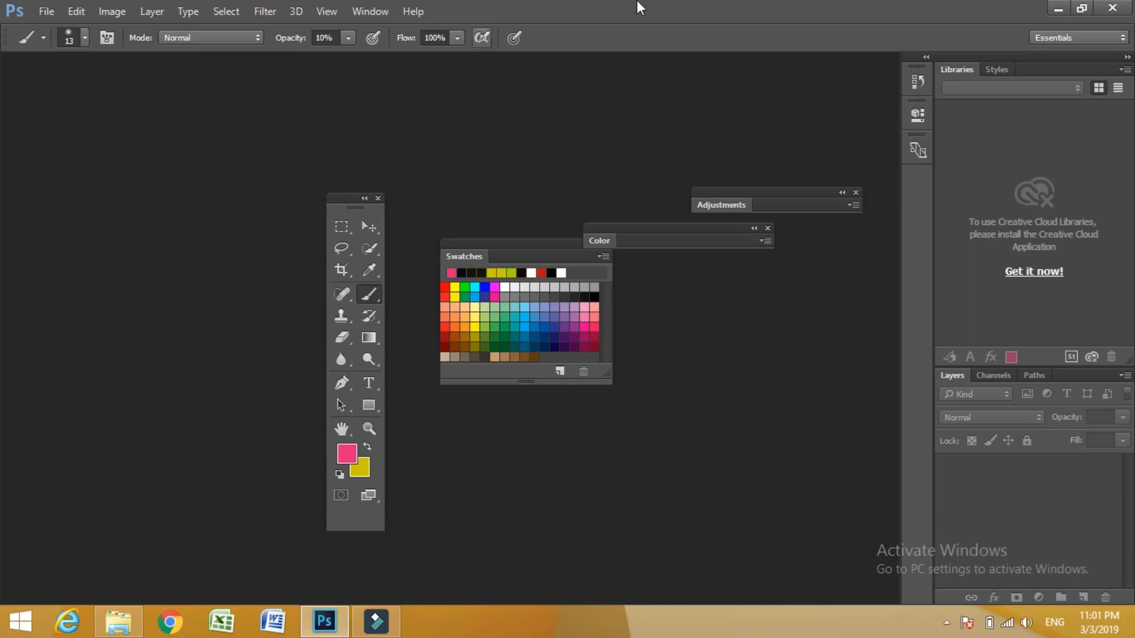
# - Restore the rearranged panels to the default Essentials layout and show the Tools panel in two columns again
pyautogui.click(378, 11)
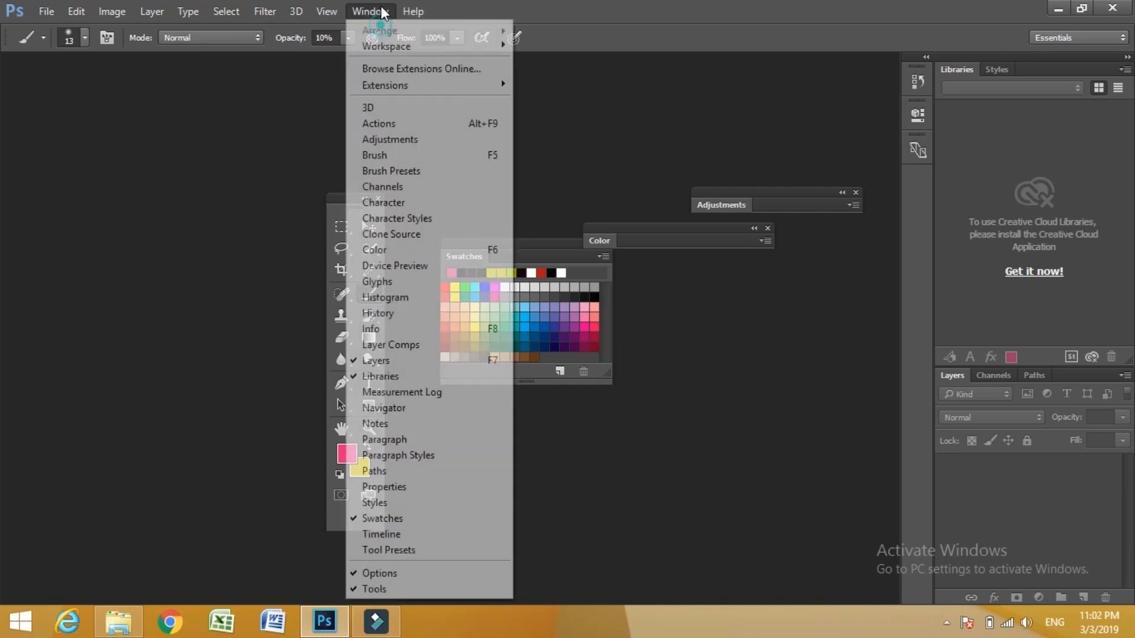
pyautogui.moveTo(374, 50)
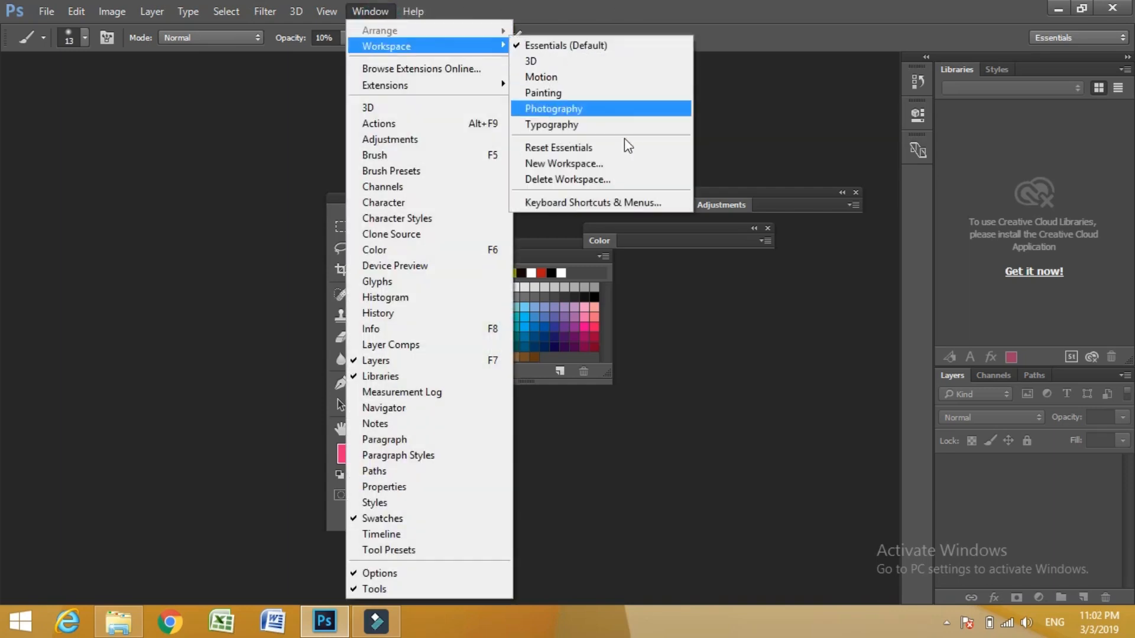
pyautogui.click(604, 147)
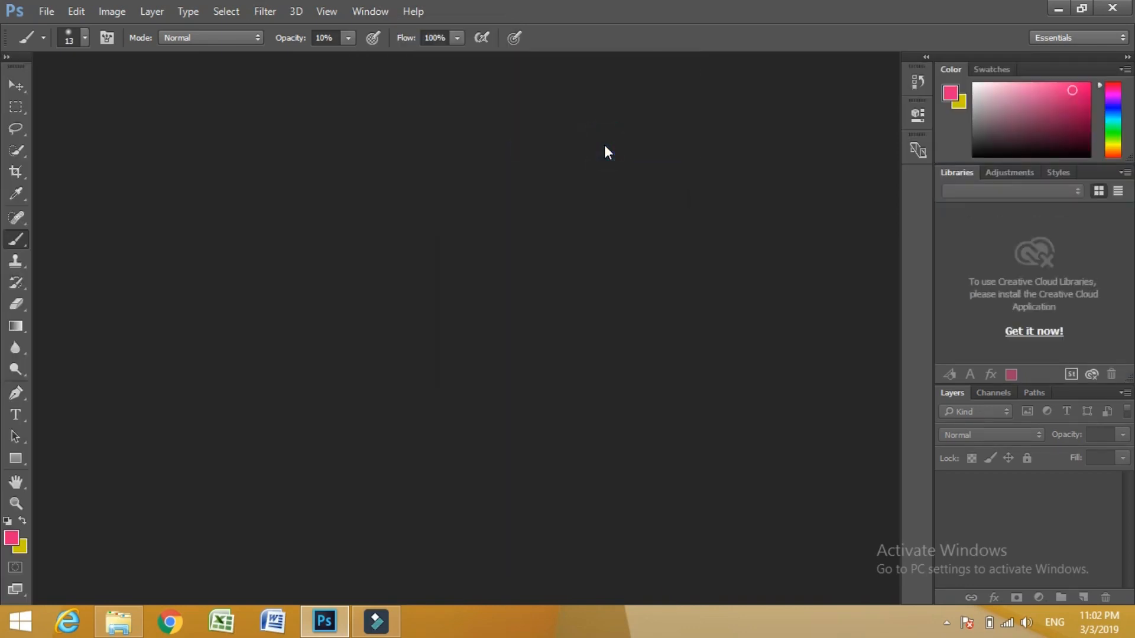
pyautogui.click(7, 57)
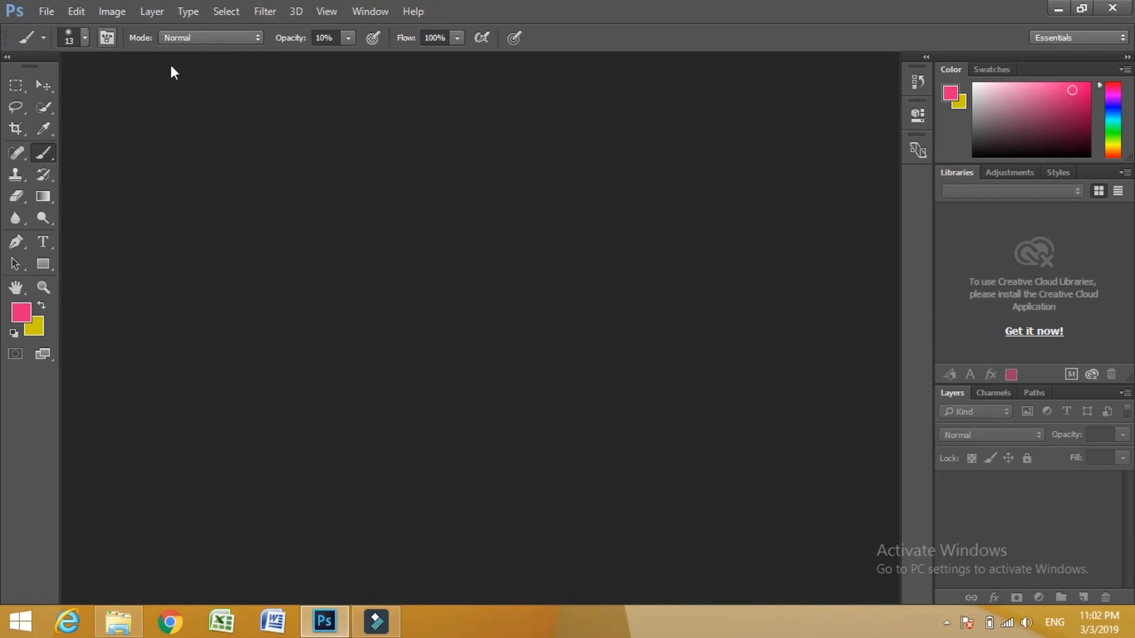
pyautogui.click(45, 11)
pyautogui.moveTo(76, 11)
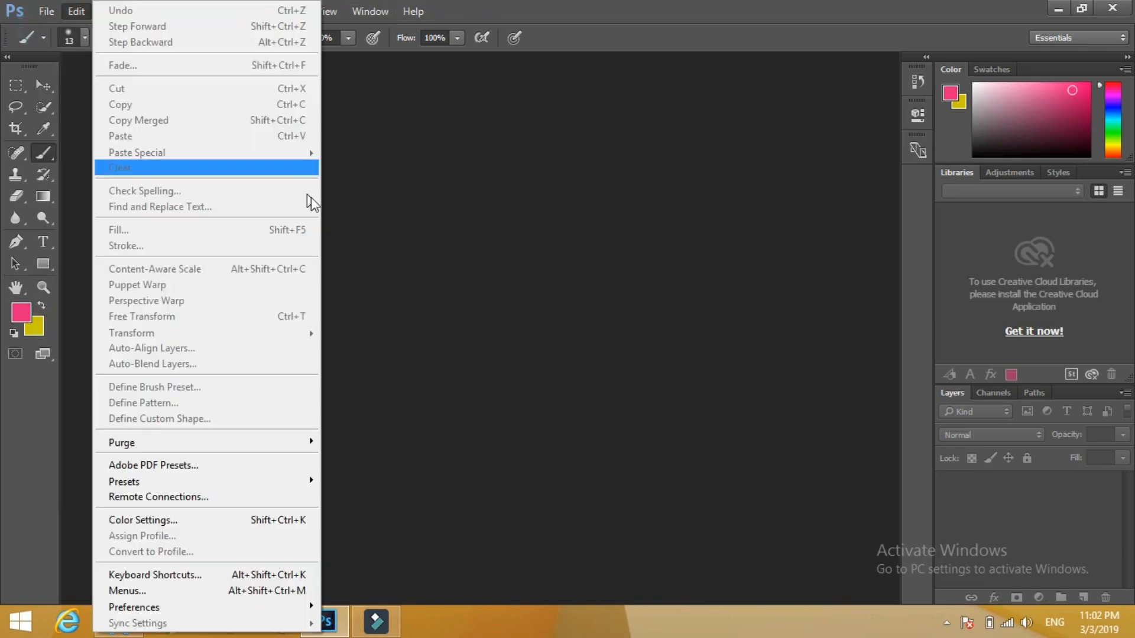
pyautogui.click(448, 175)
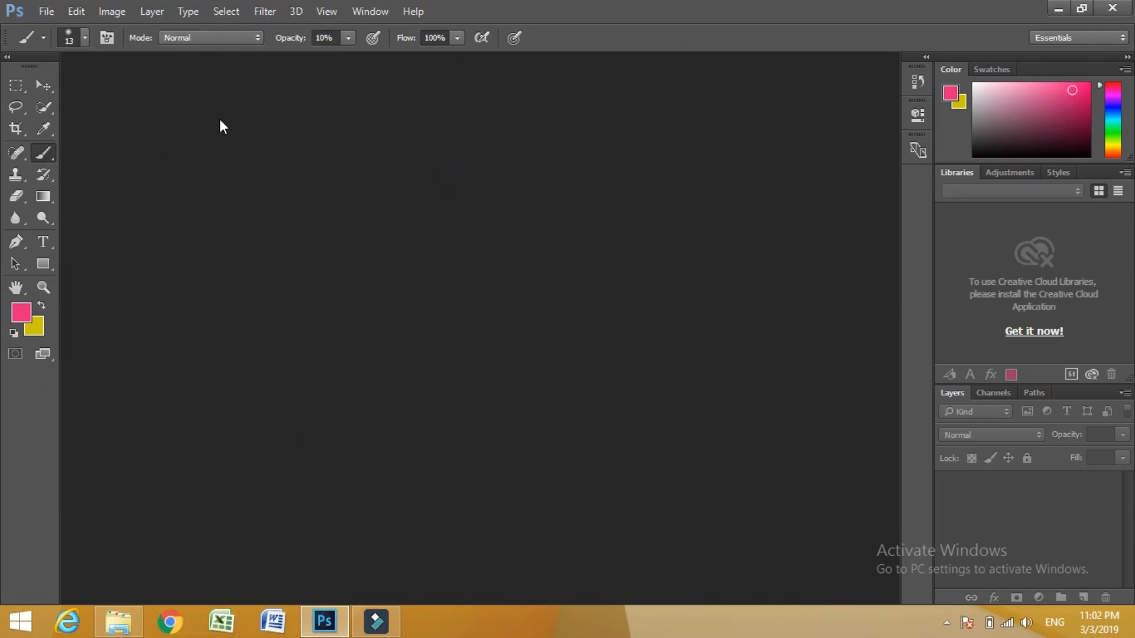
pyautogui.click(51, 17)
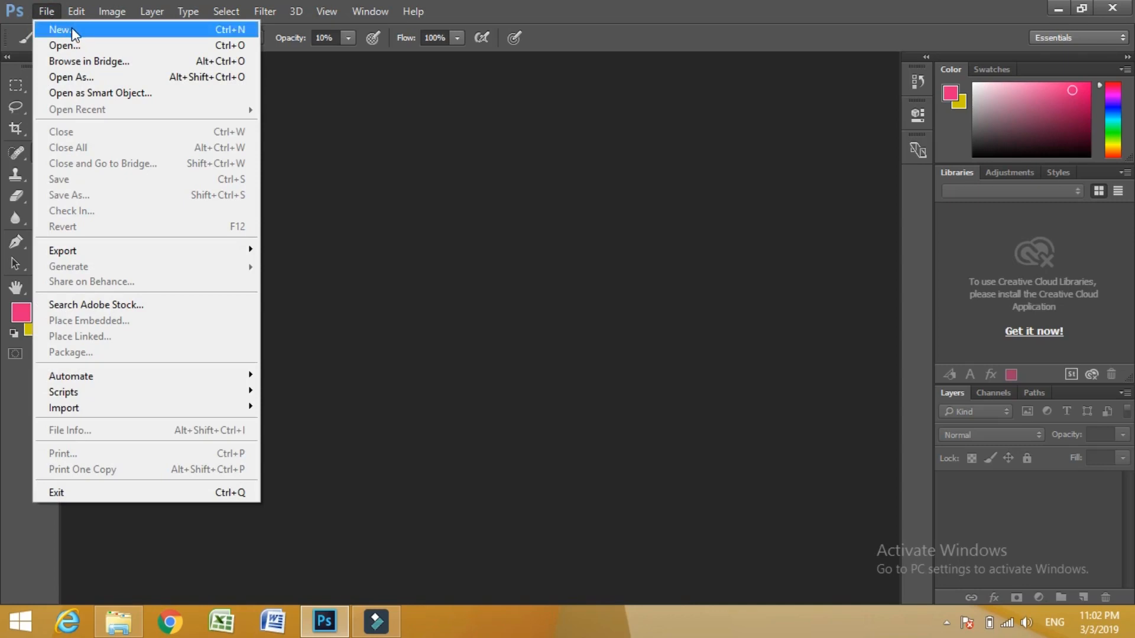
pyautogui.click(72, 30)
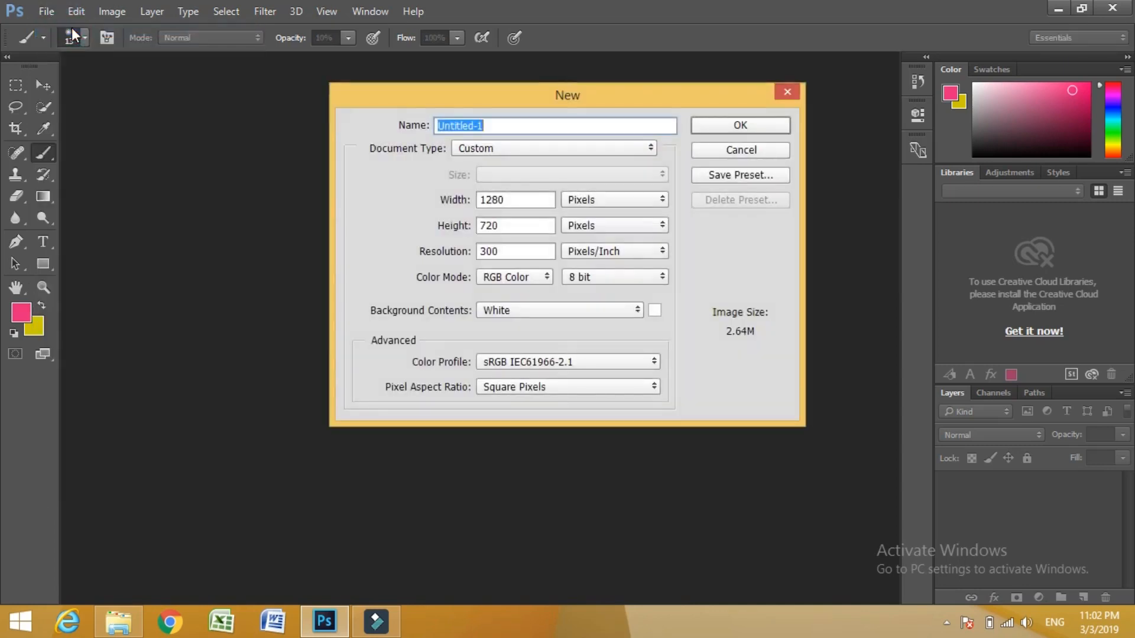
pyautogui.click(756, 152)
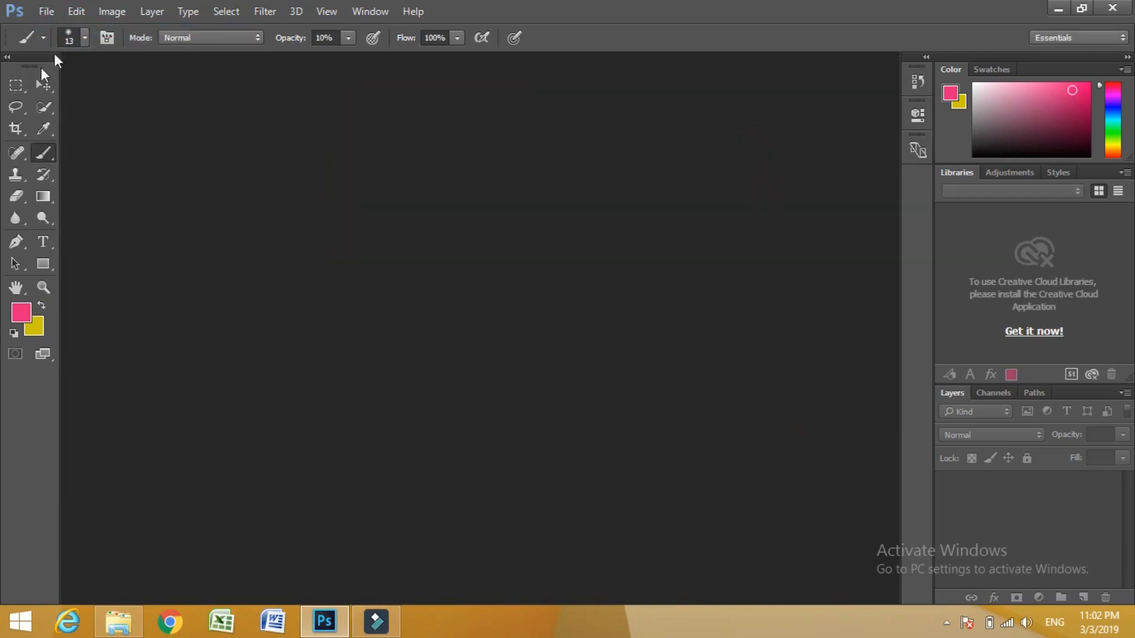
# - Start a new document and name it "Mobile Apps", leaving its settings open at the width value
pyautogui.click(46, 11)
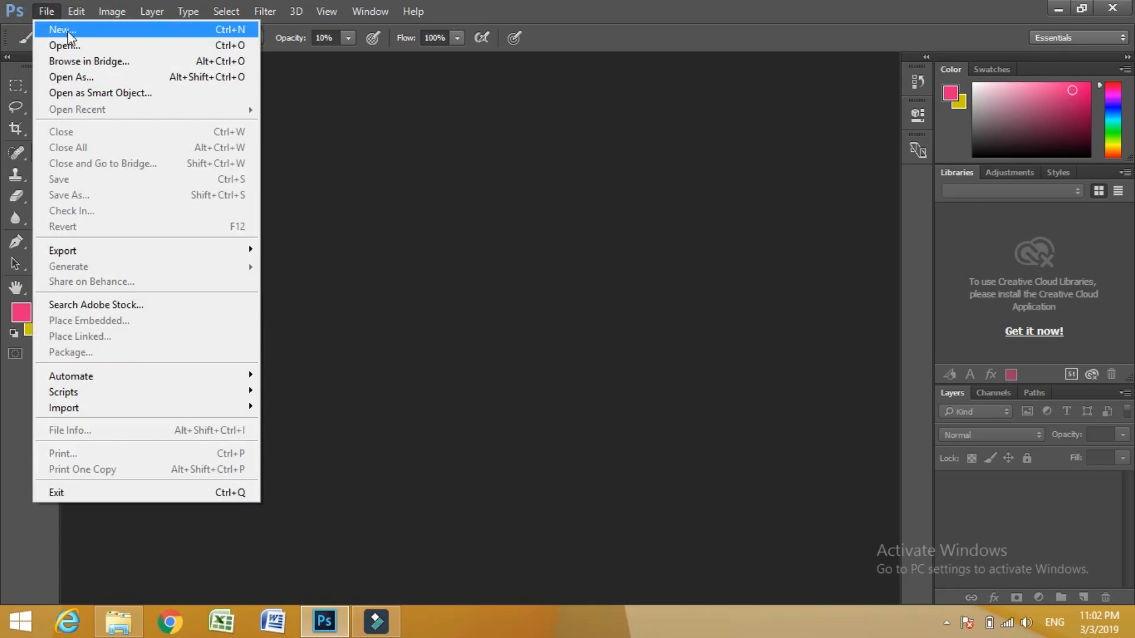
pyautogui.click(72, 31)
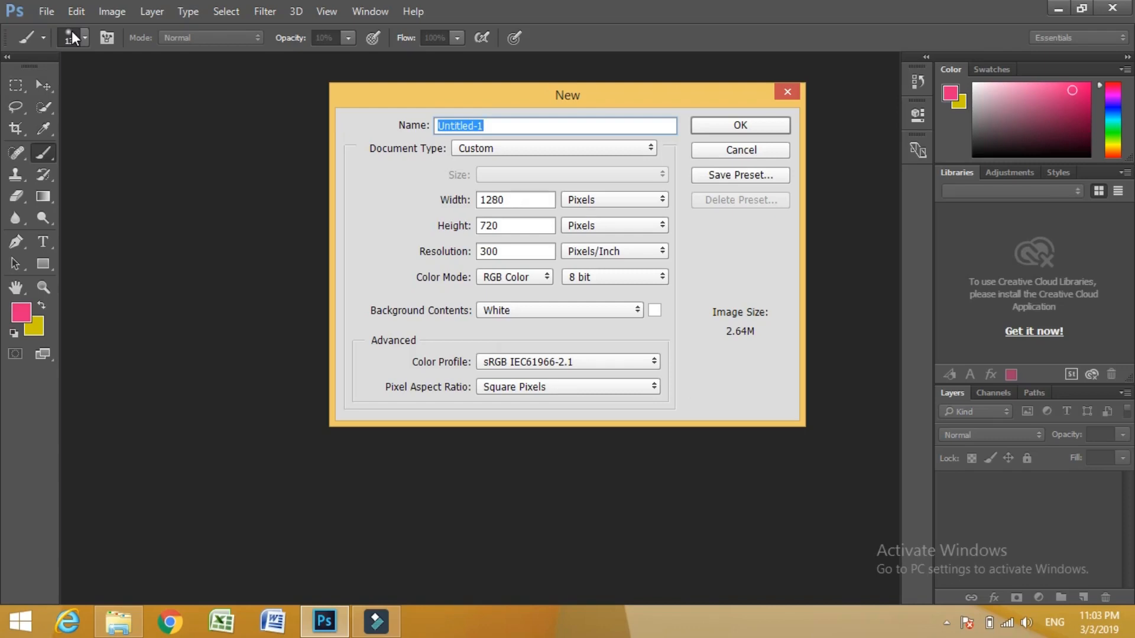
pyautogui.write('Mobile Apps')
pyautogui.click(522, 127)
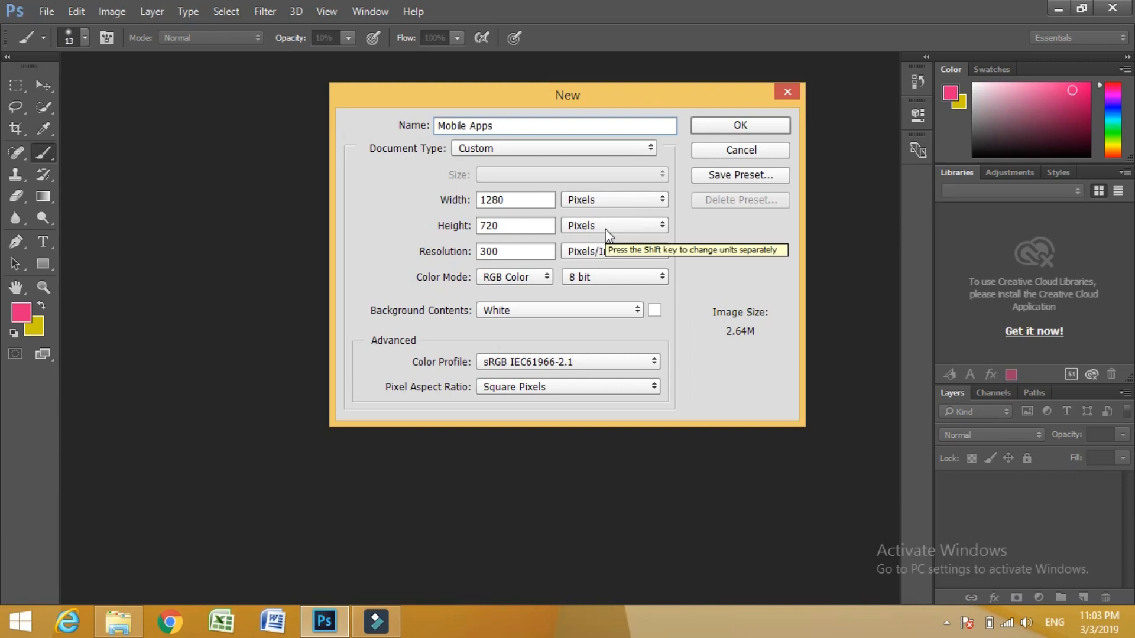
pyautogui.click(528, 199)
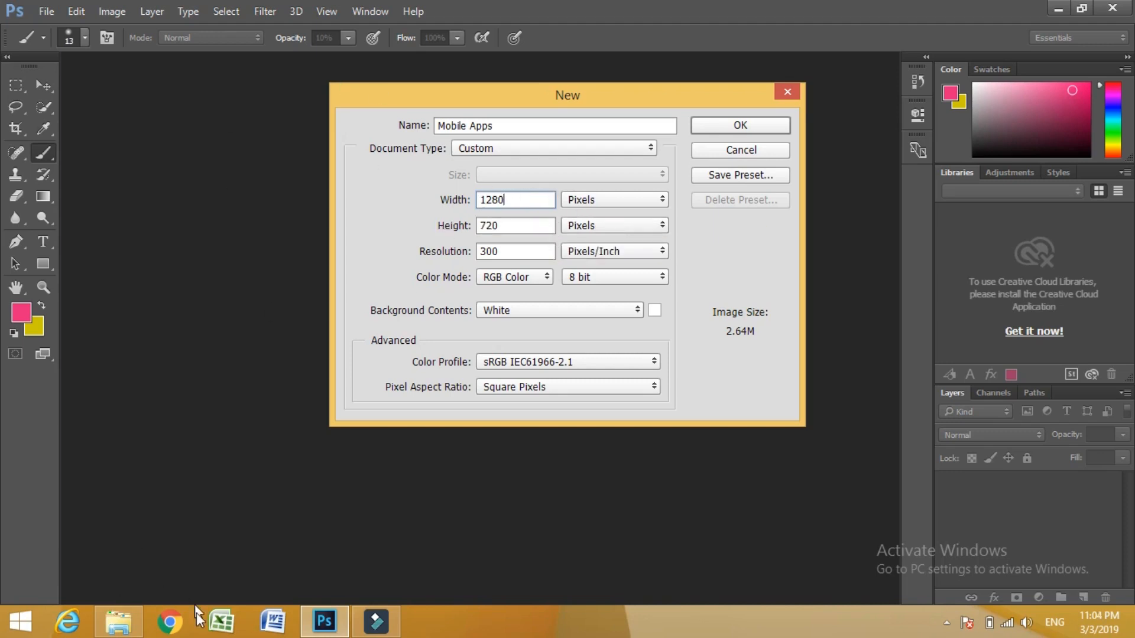
# - Switch to Chrome, open Google and search by voice for "thumbnail size"
pyautogui.click(171, 627)
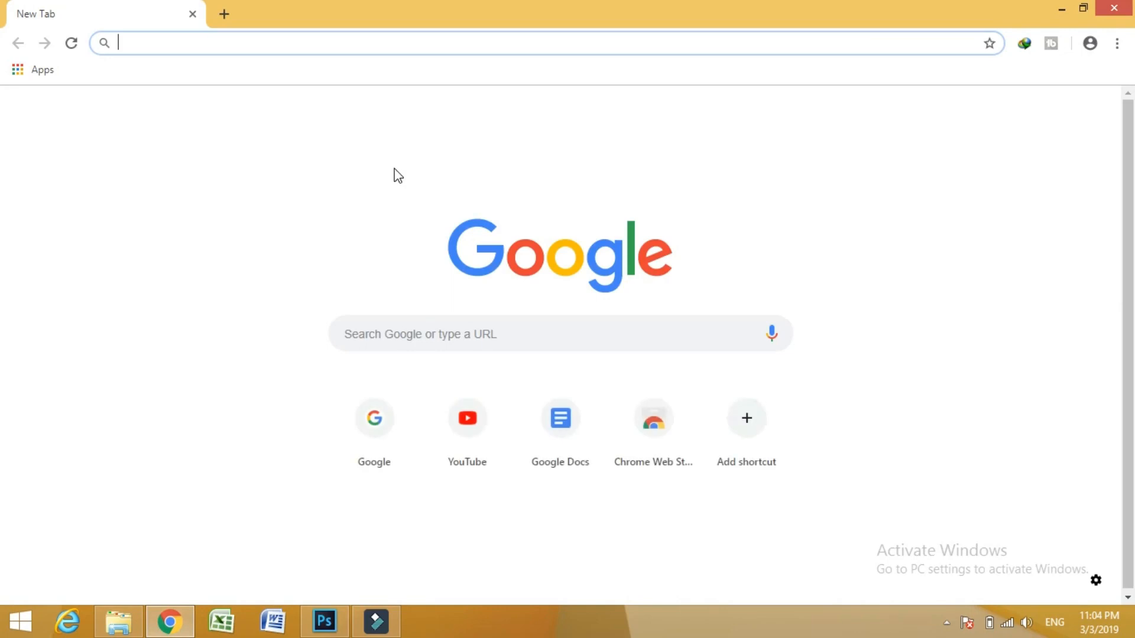
pyautogui.click(377, 423)
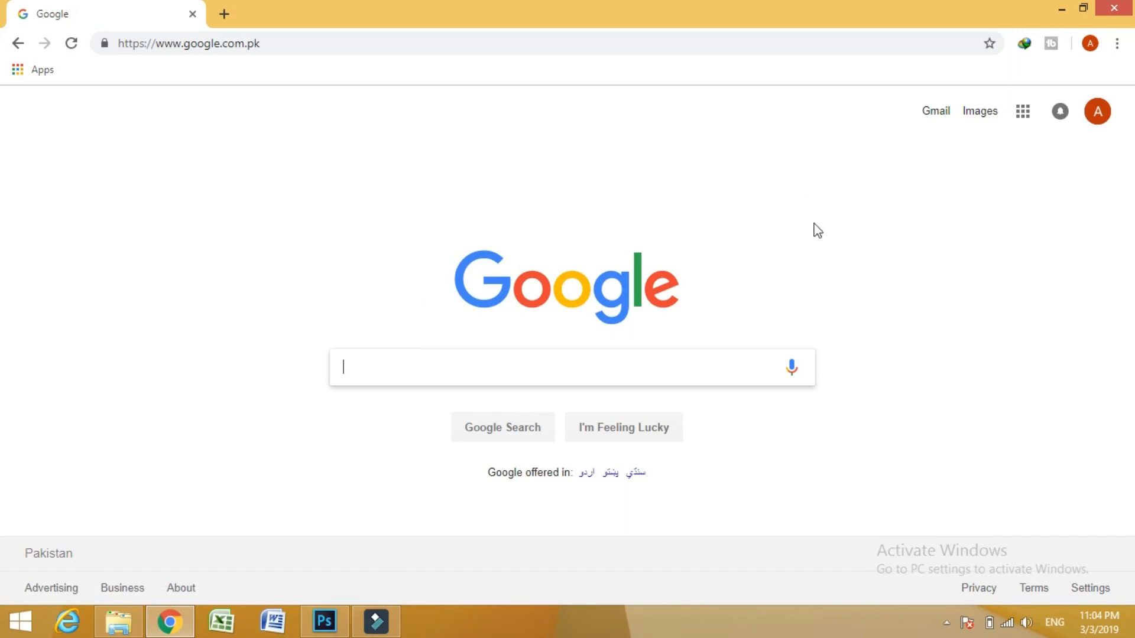
pyautogui.click(792, 370)
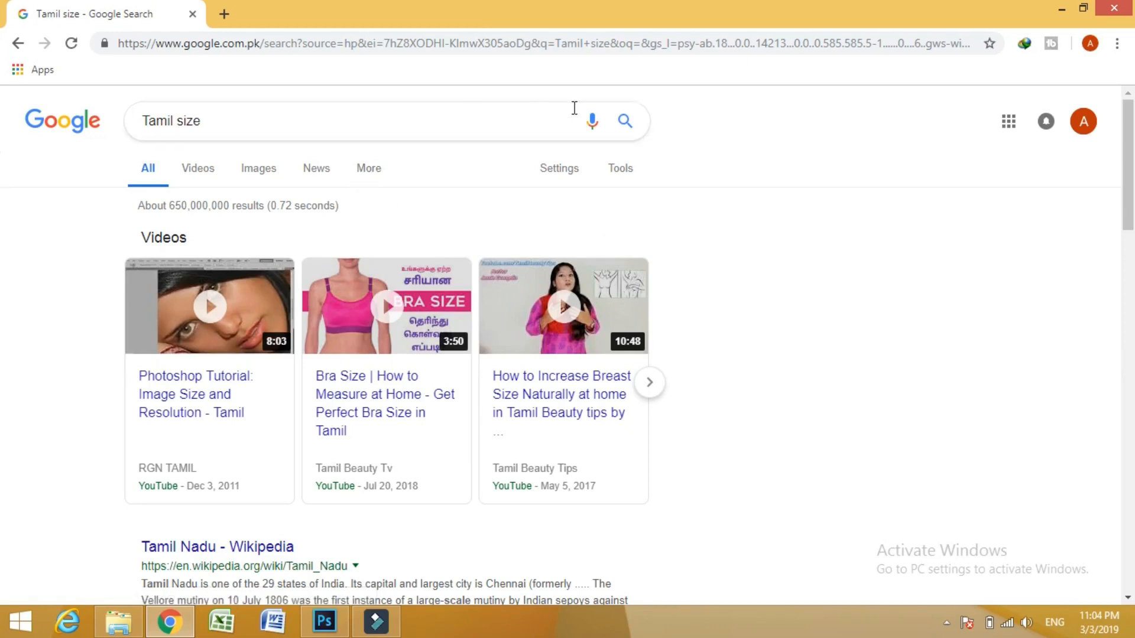
pyautogui.click(593, 125)
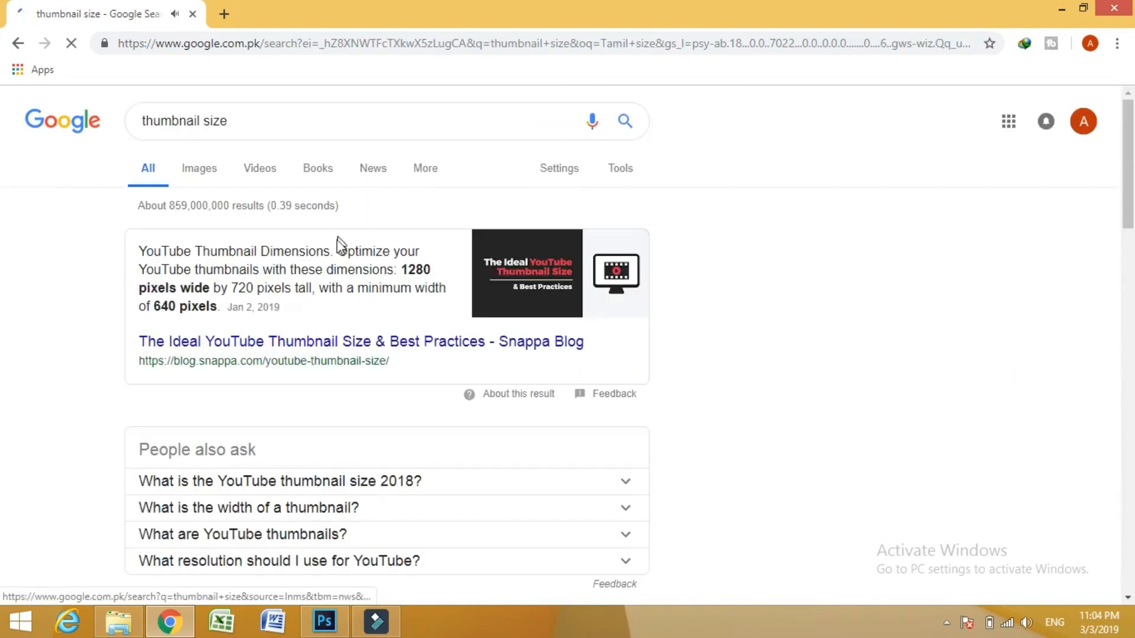
# - Add "youtube" to the search query and open the Snappa Blog article on the ideal YouTube thumbnail size
pyautogui.click(412, 126)
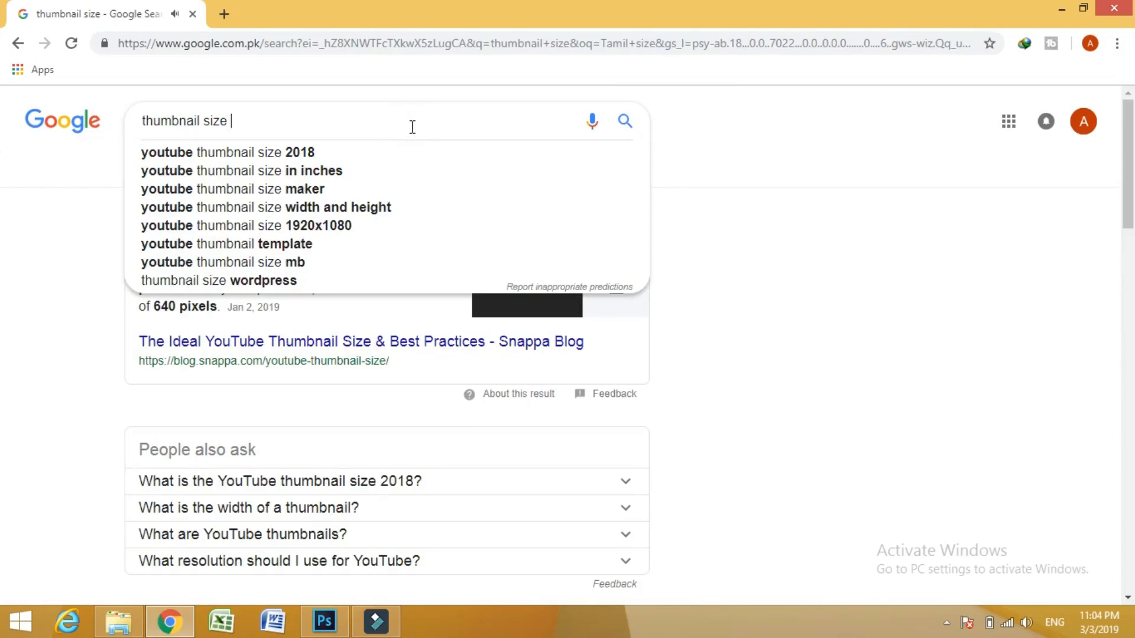
pyautogui.write('youtube')
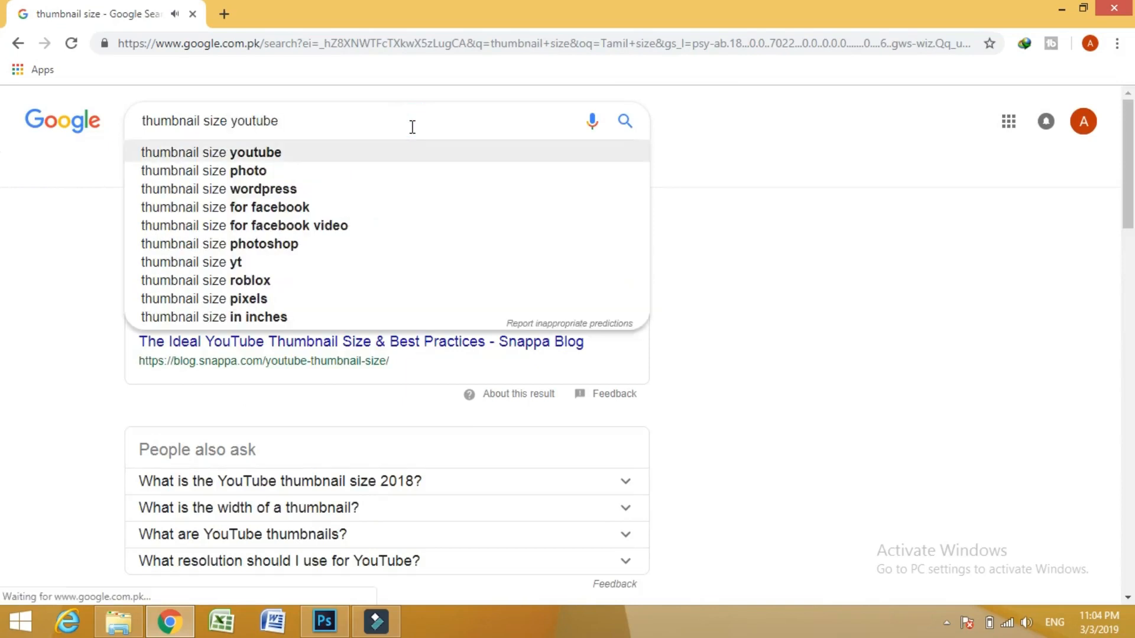
pyautogui.click(814, 224)
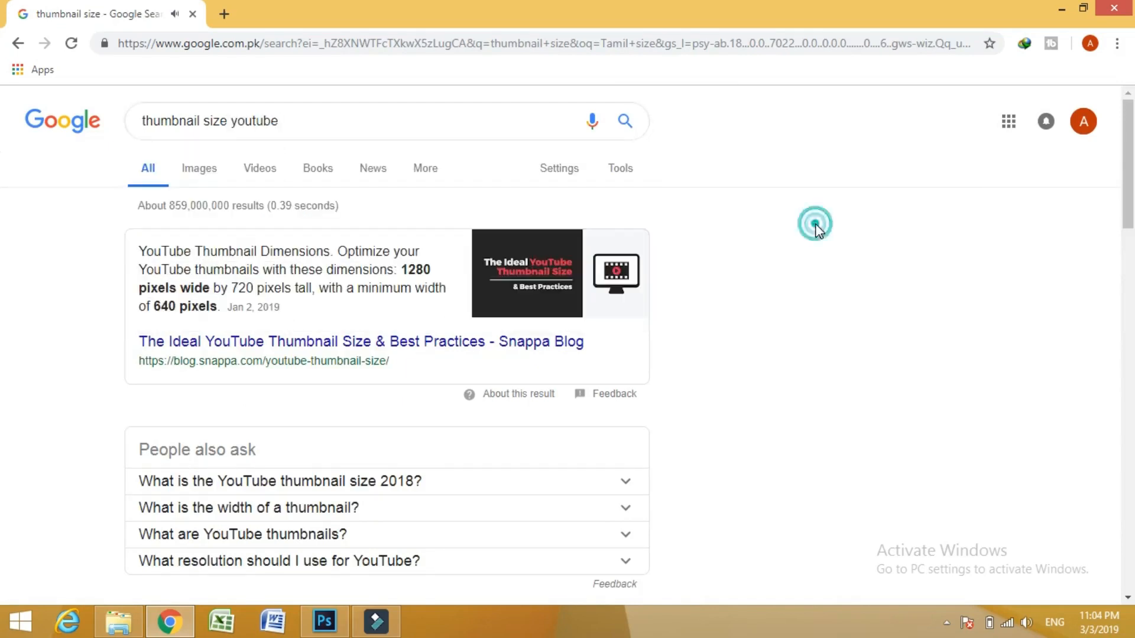
pyautogui.click(236, 349)
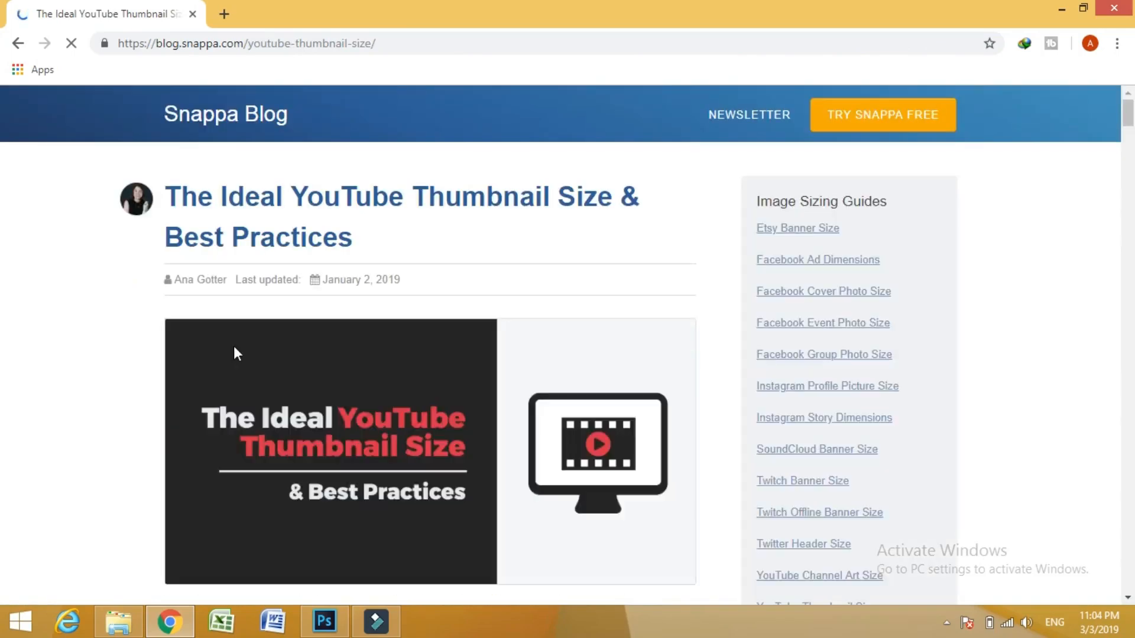
# - Look through the article for the recommended YouTube thumbnail dimensions and return to the Google search results
pyautogui.scroll(-7, 233, 347)
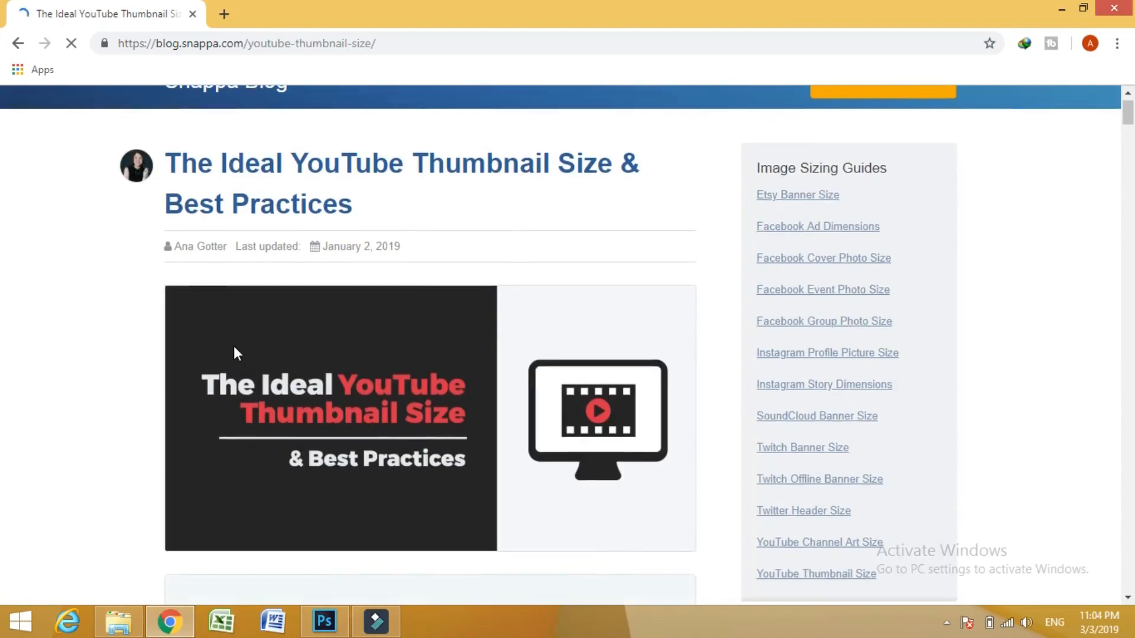
pyautogui.scroll(-7, 235, 348)
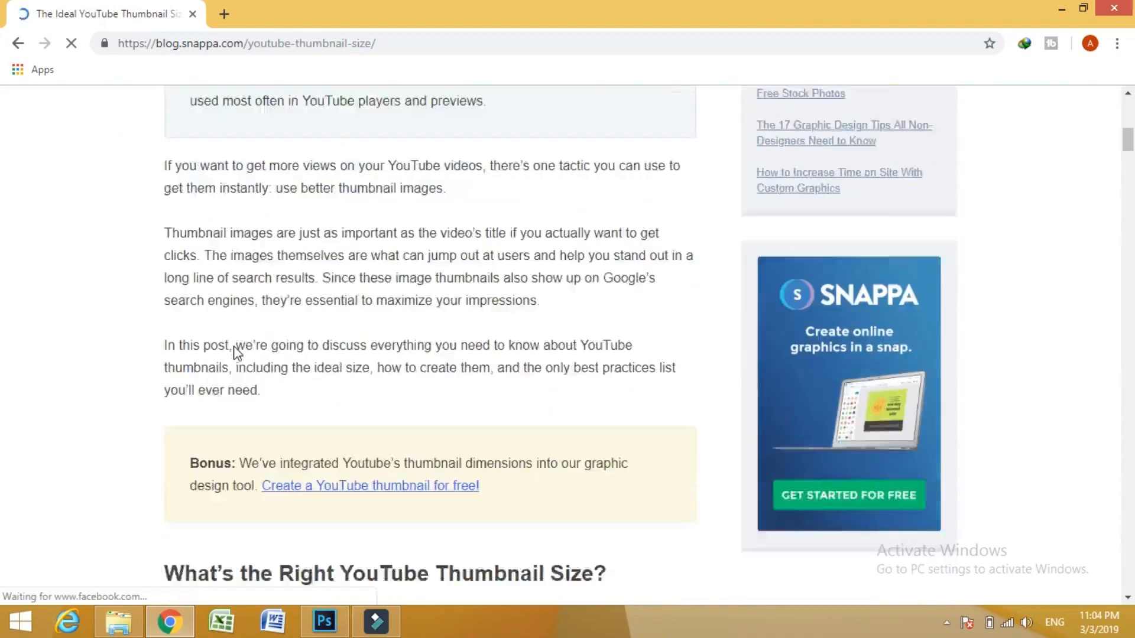
pyautogui.scroll(-14, 234, 347)
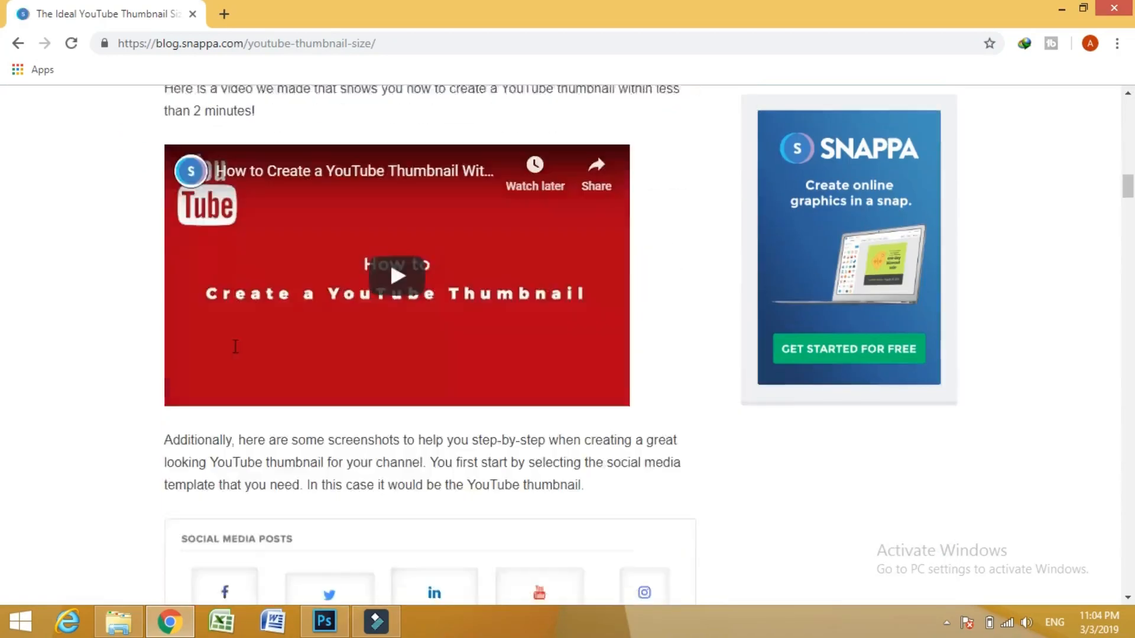
pyautogui.scroll(-9, 236, 347)
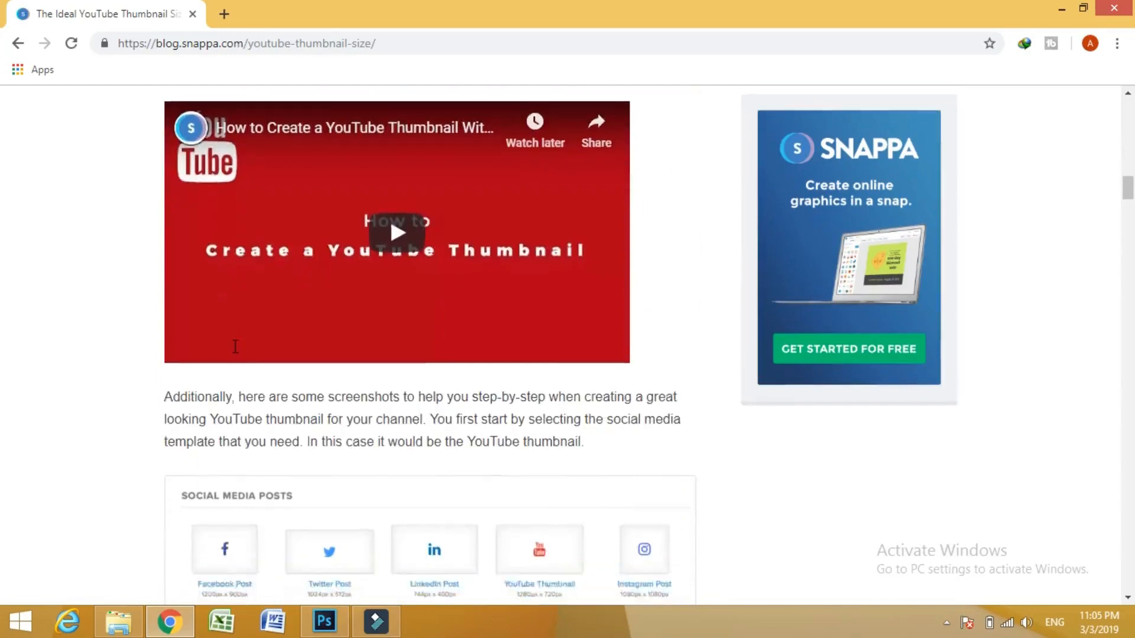
pyautogui.scroll(11, 235, 347)
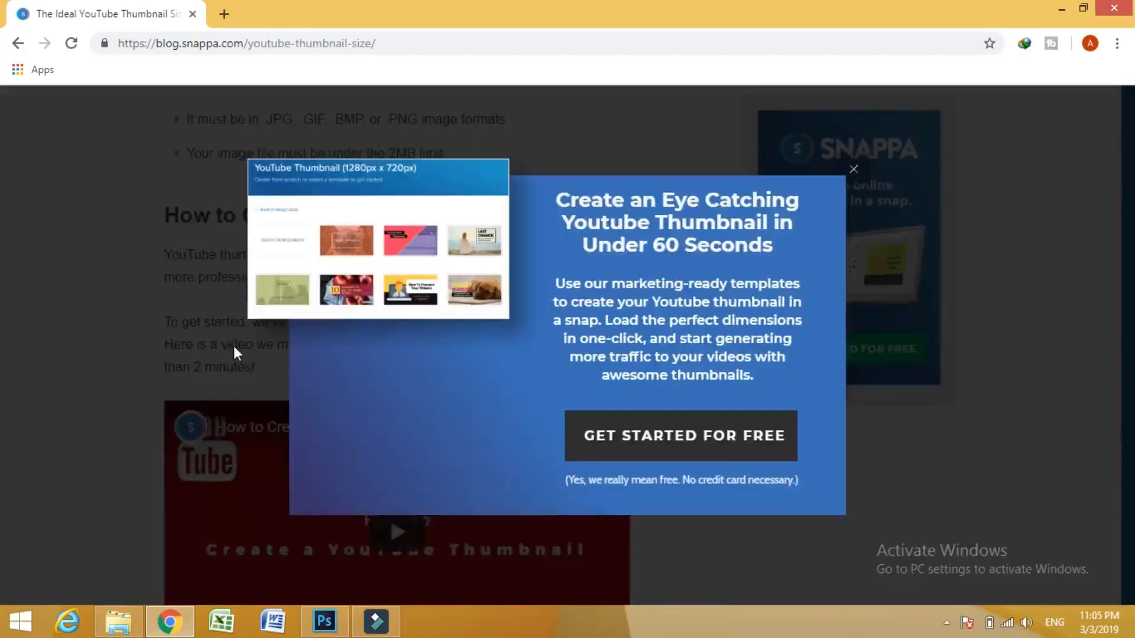
pyautogui.click(17, 46)
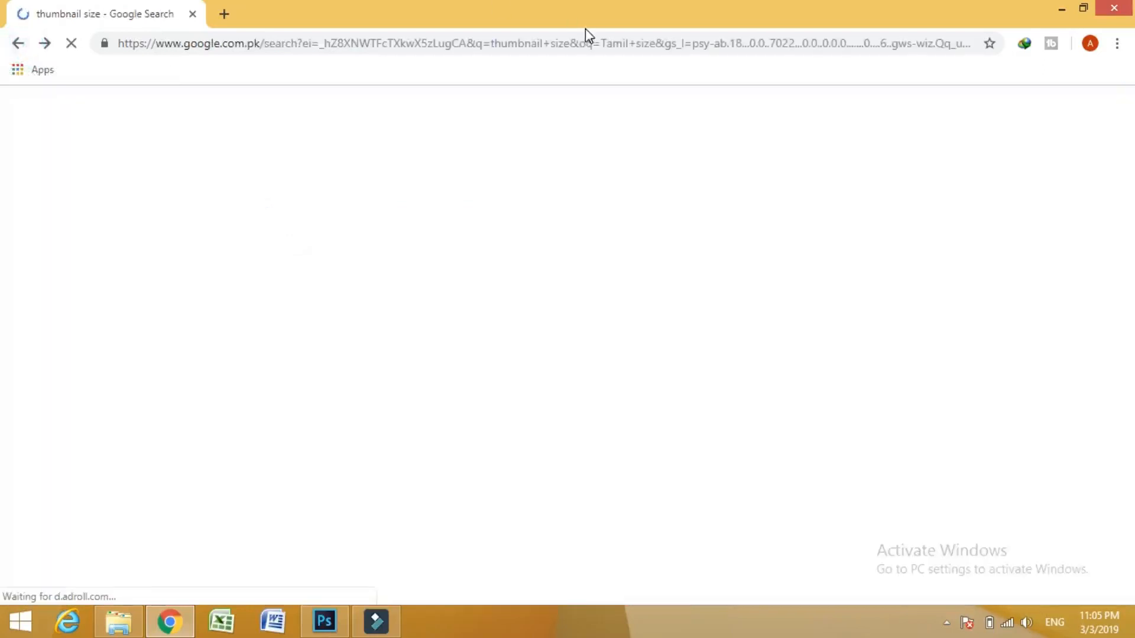
# - Clear the Google search query and start a new voice search
pyautogui.click(392, 126)
pyautogui.press('BackSpace')
pyautogui.press('BackSpace')
pyautogui.press('BackSpace')
pyautogui.press('BackSpace')
pyautogui.press('BackSpace')
pyautogui.press('BackSpace')
pyautogui.press('BackSpace')
pyautogui.press('BackSpace')
pyautogui.press('BackSpace')
pyautogui.press('BackSpace')
pyautogui.press('BackSpace')
pyautogui.press('BackSpace')
pyautogui.press('BackSpace')
pyautogui.press('BackSpace')
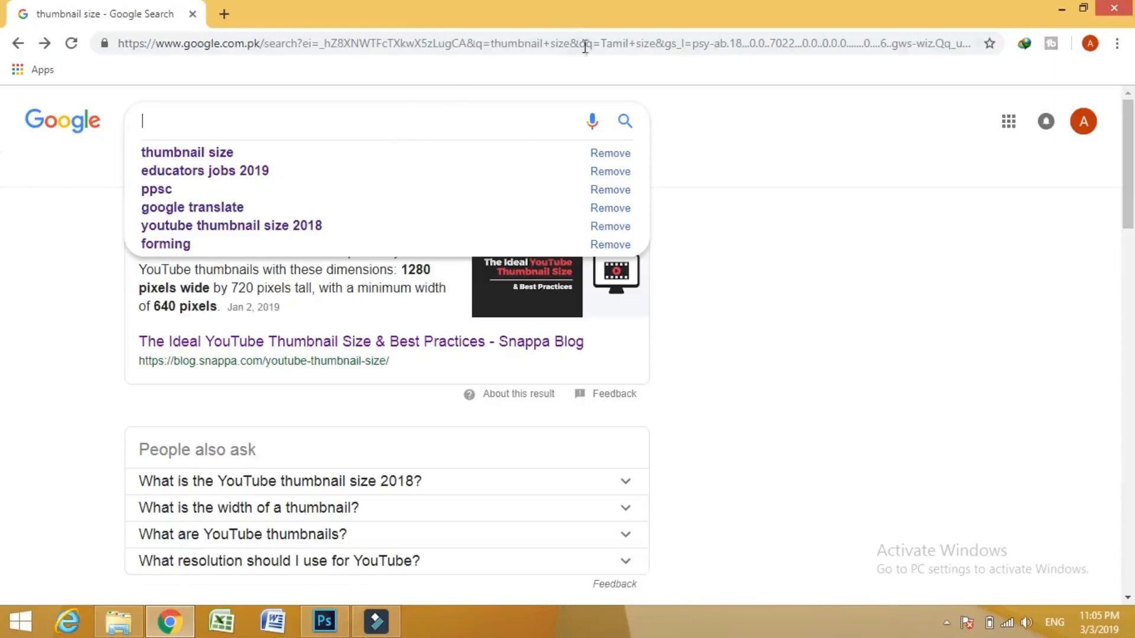
pyautogui.click(591, 122)
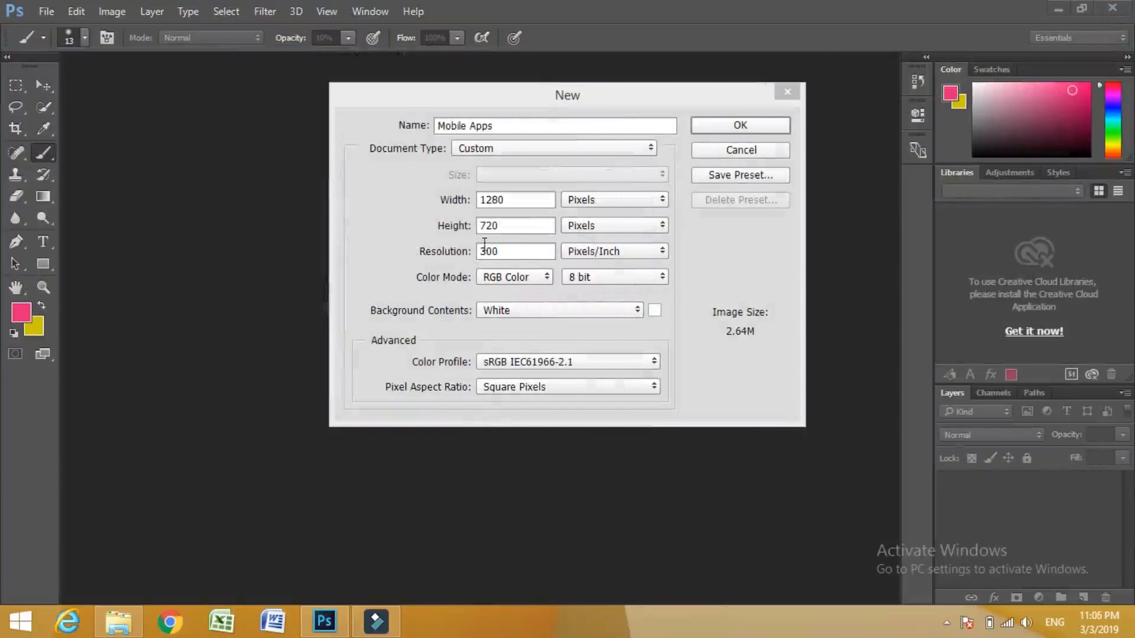
# - Set the new Photoshop document's resolution to 72 pixels/inch
pyautogui.click(506, 254)
pyautogui.click(506, 254)
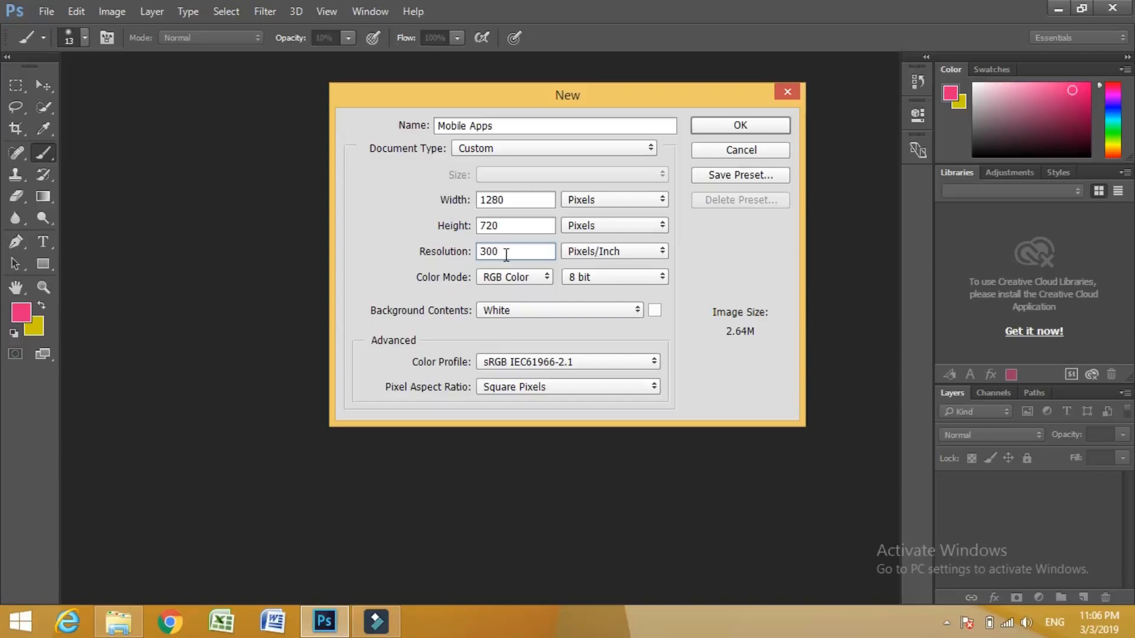
pyautogui.press('BackSpace')
pyautogui.press('BackSpace')
pyautogui.press('BackSpace')
pyautogui.write('72')
# - Choose RGB Color at 8 bit with white background contents and create the document
pyautogui.click(543, 282)
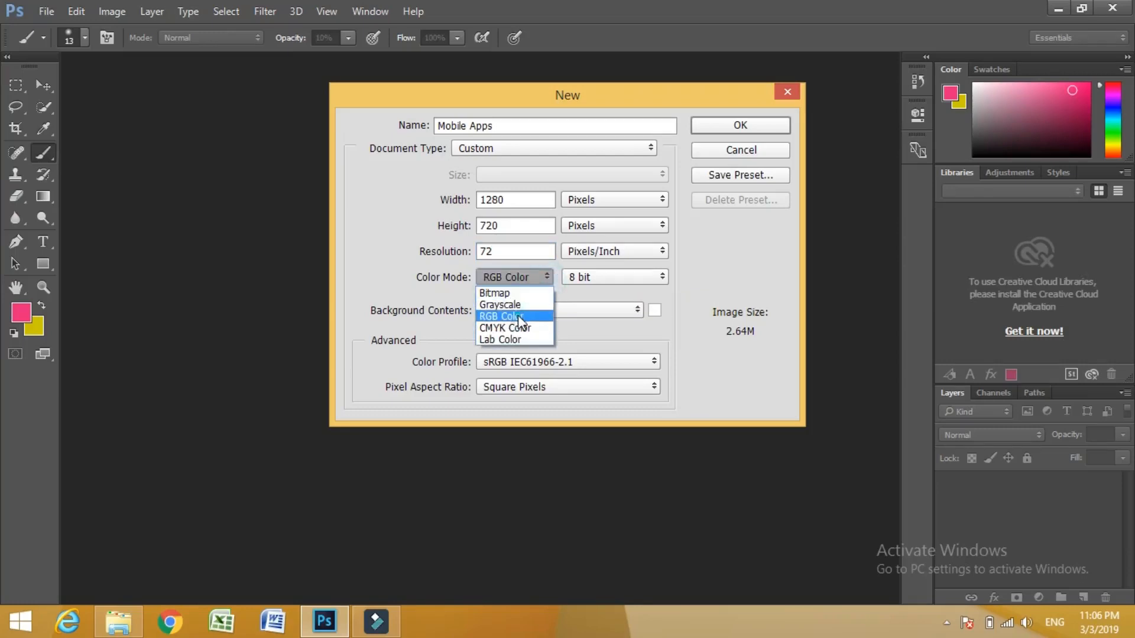
pyautogui.click(520, 319)
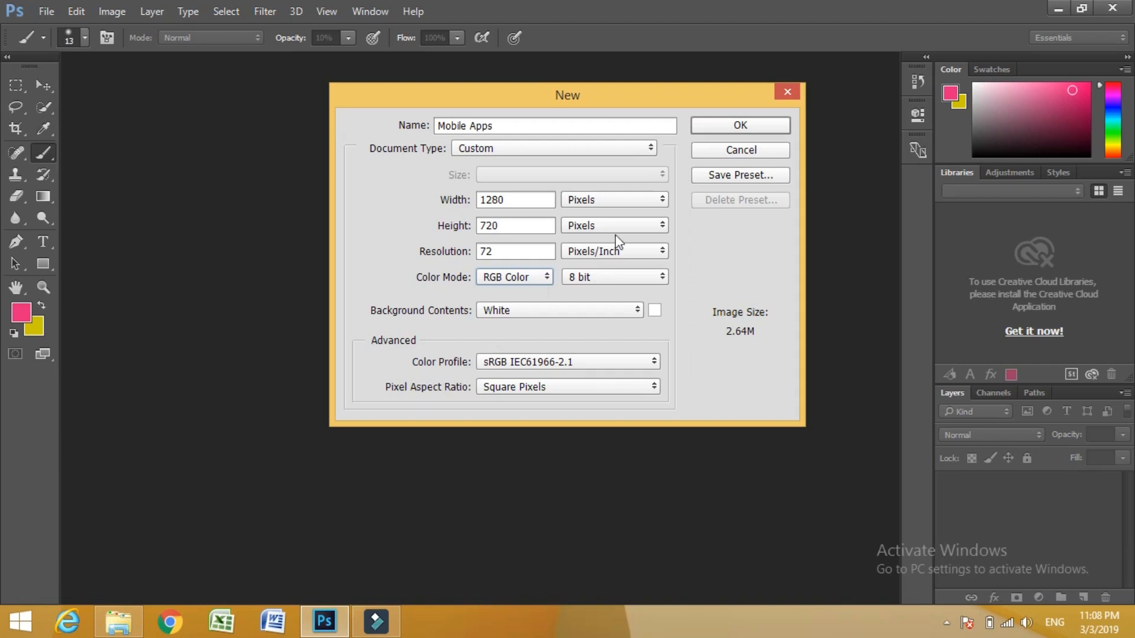
pyautogui.click(605, 281)
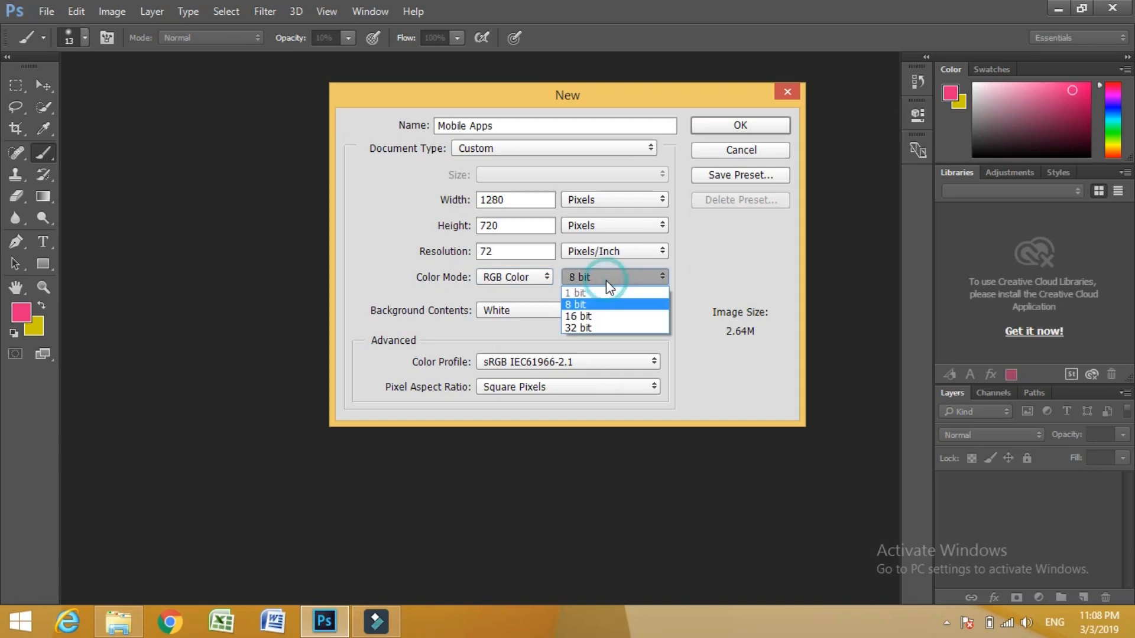
pyautogui.click(579, 306)
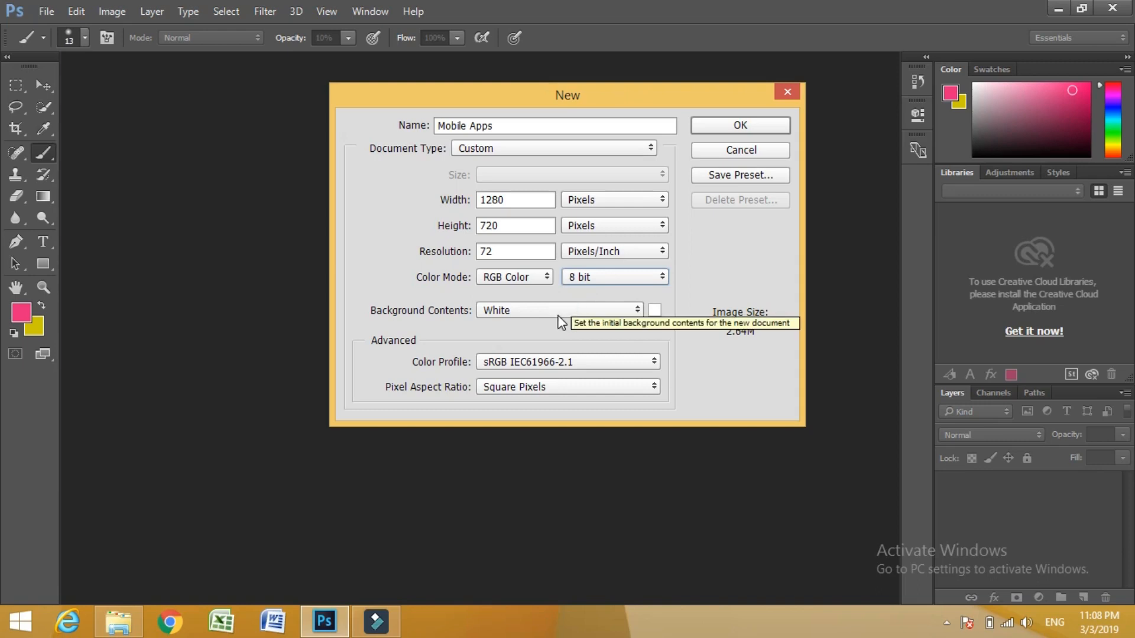
pyautogui.click(558, 312)
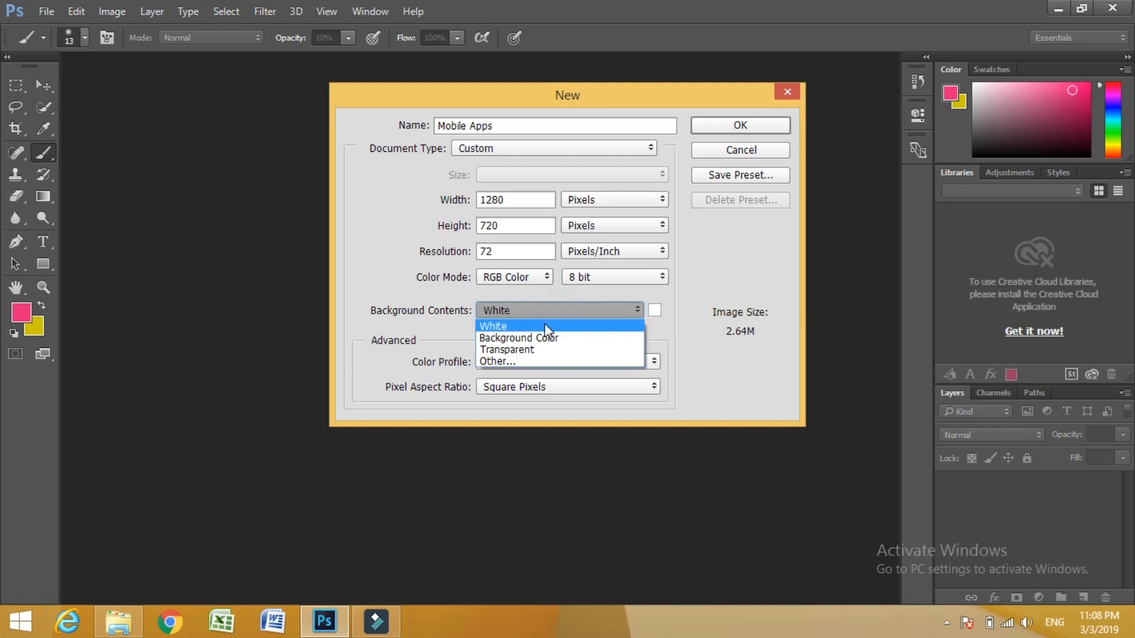
pyautogui.click(544, 326)
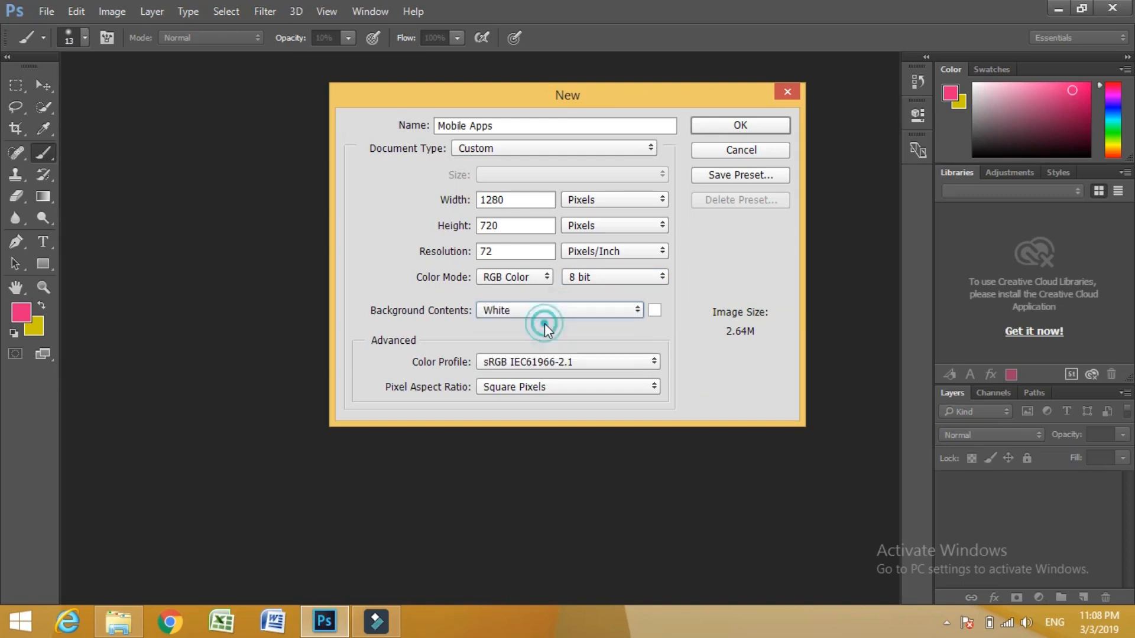
pyautogui.click(740, 129)
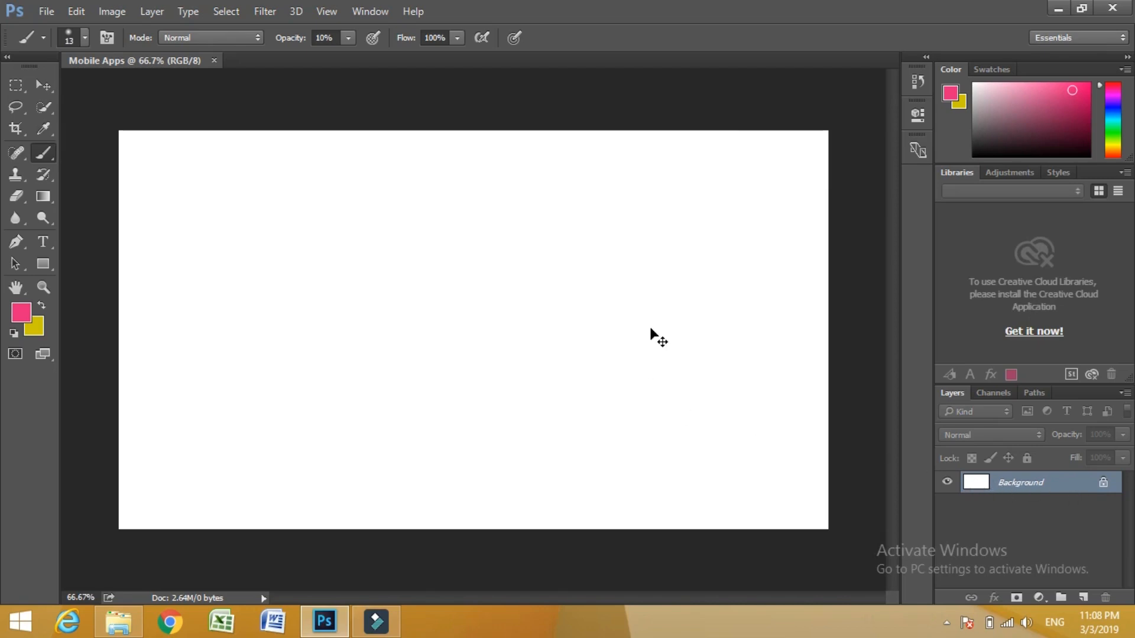
# - Add a new empty layer above the background and activate the Type tool
pyautogui.hotkey('ctrl', 'shift', 'alt', 'n')
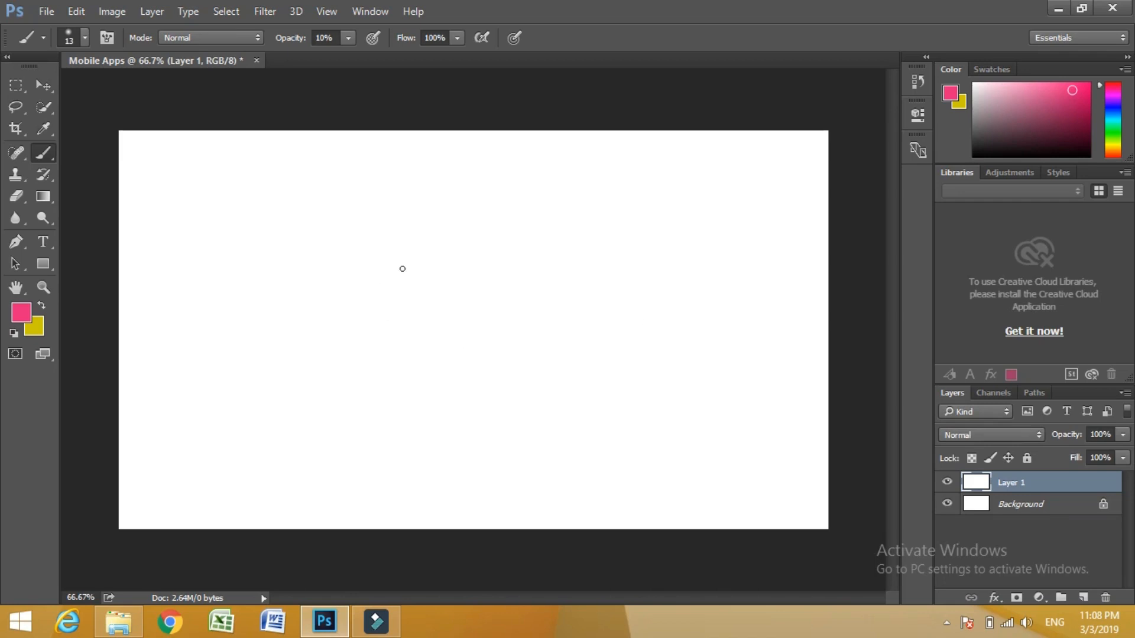
pyautogui.press('t')
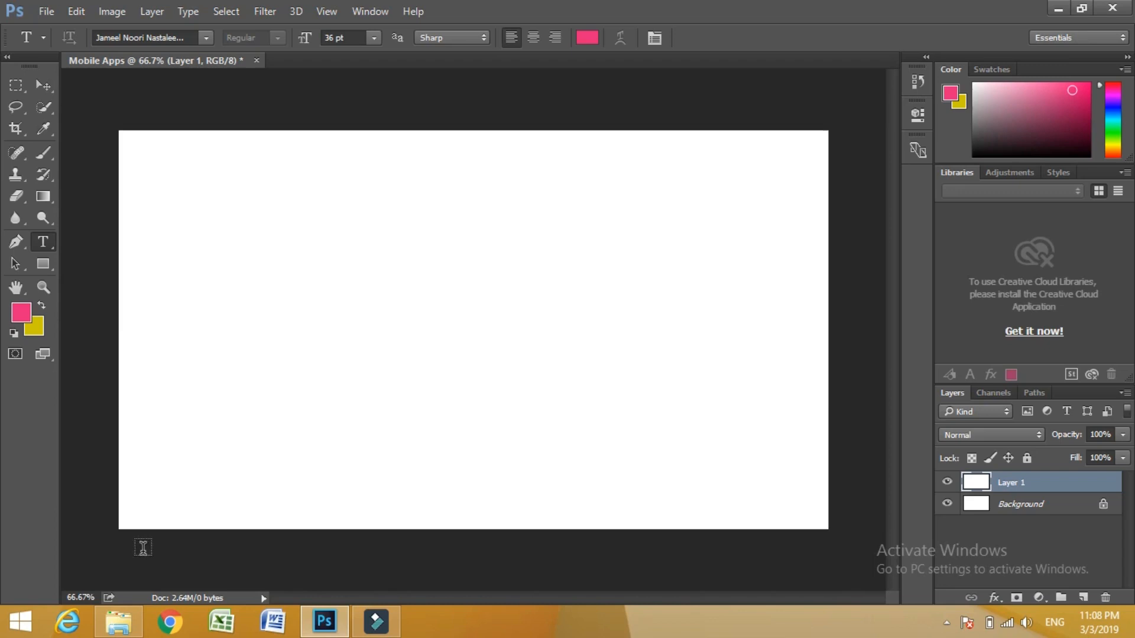
# - Switch to Chrome, open Google Docs and create a blank document
pyautogui.click(171, 622)
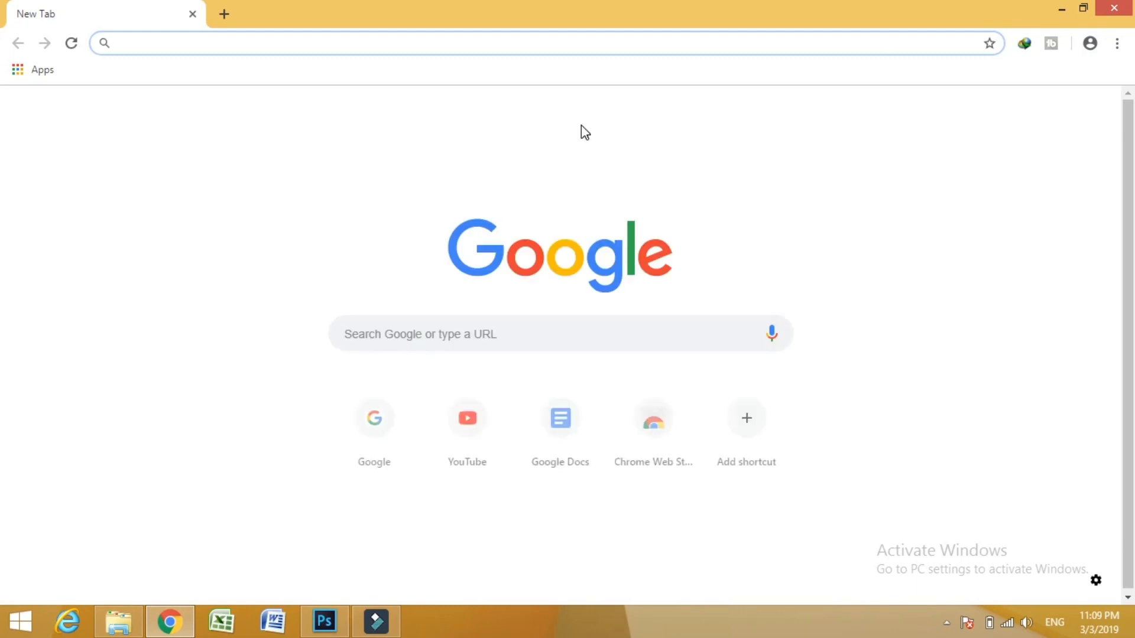
pyautogui.write('d')
pyautogui.click(407, 72)
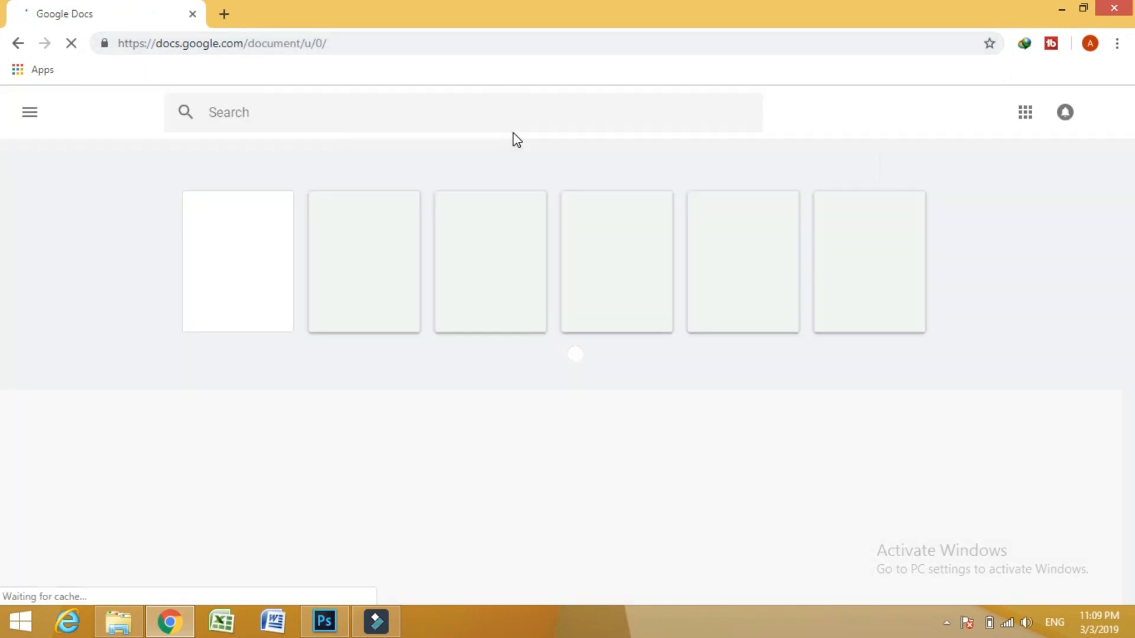
pyautogui.click(231, 267)
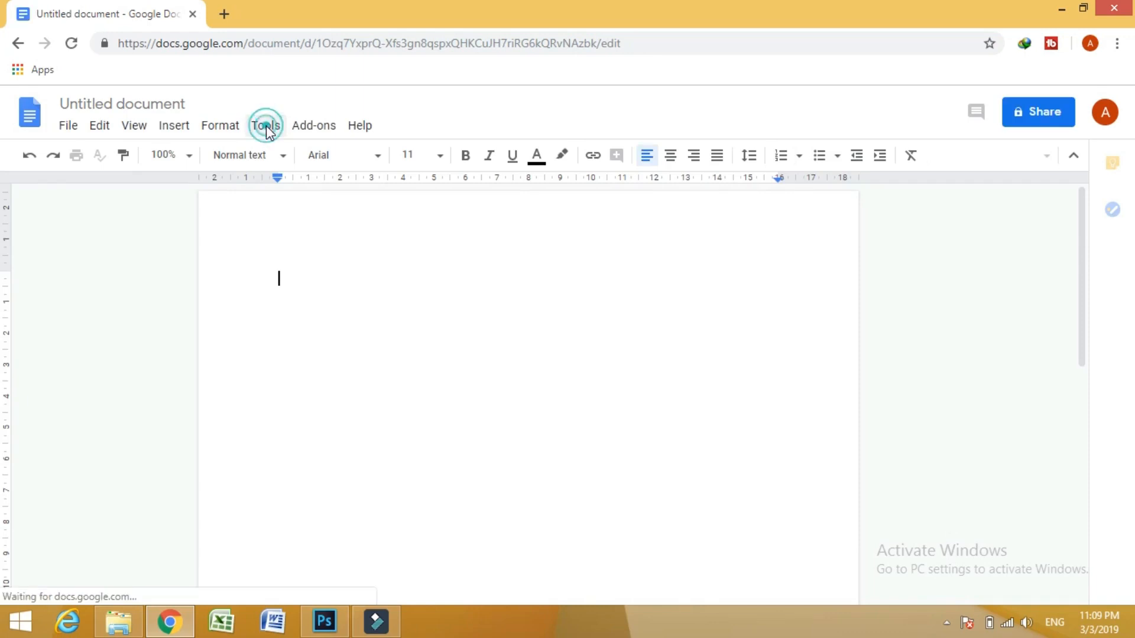
# - Open voice typing for the blank document
pyautogui.click(236, 130)
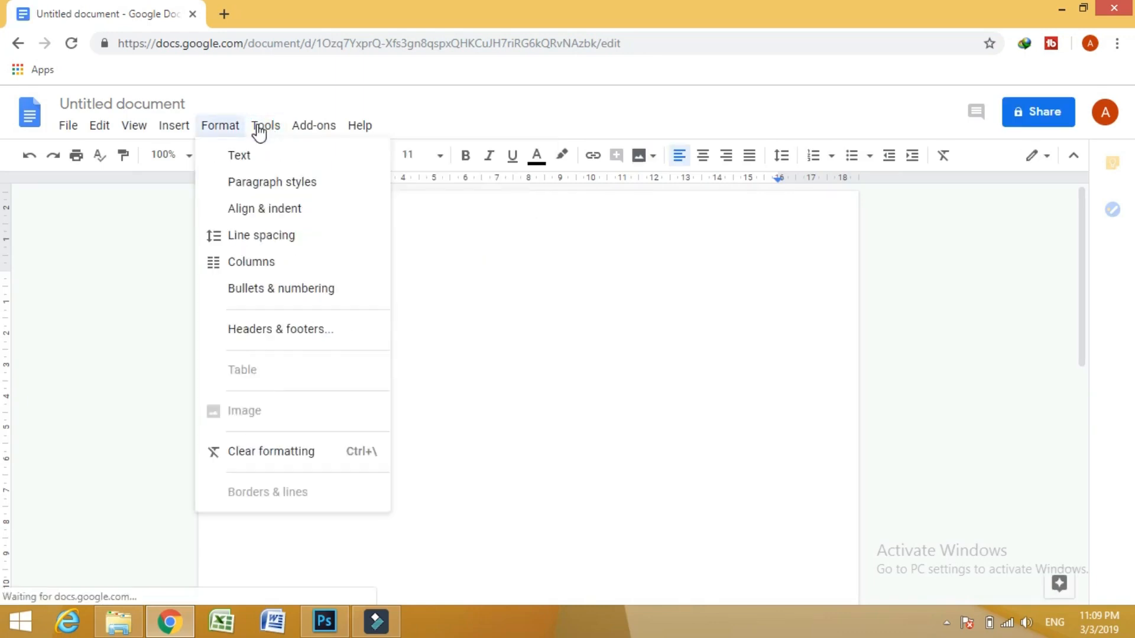
pyautogui.moveTo(266, 131)
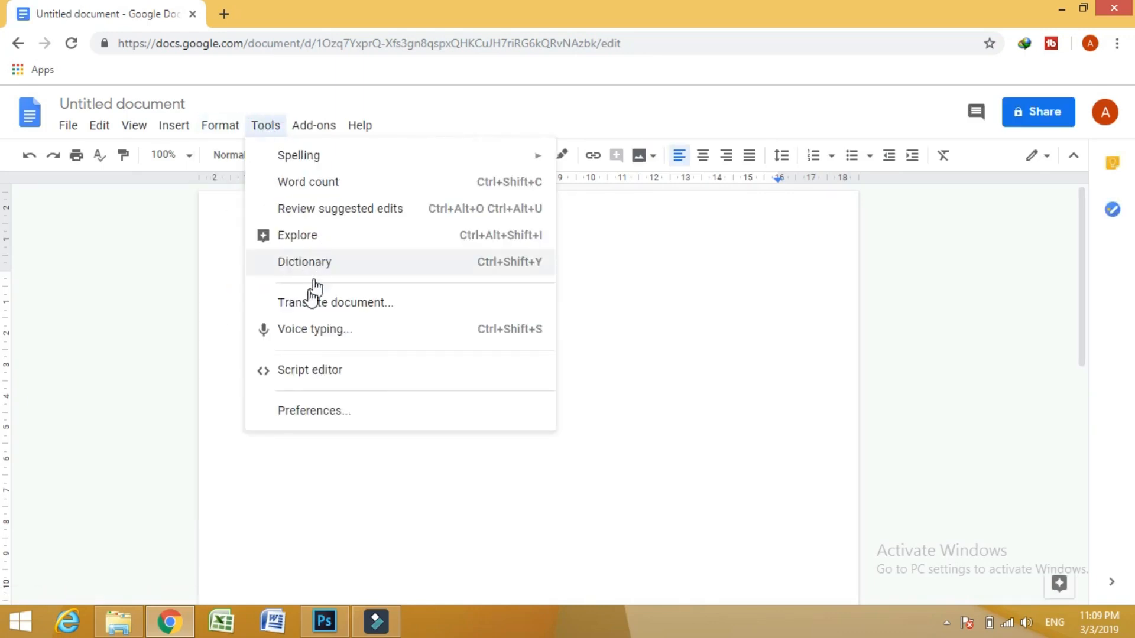
pyautogui.click(296, 330)
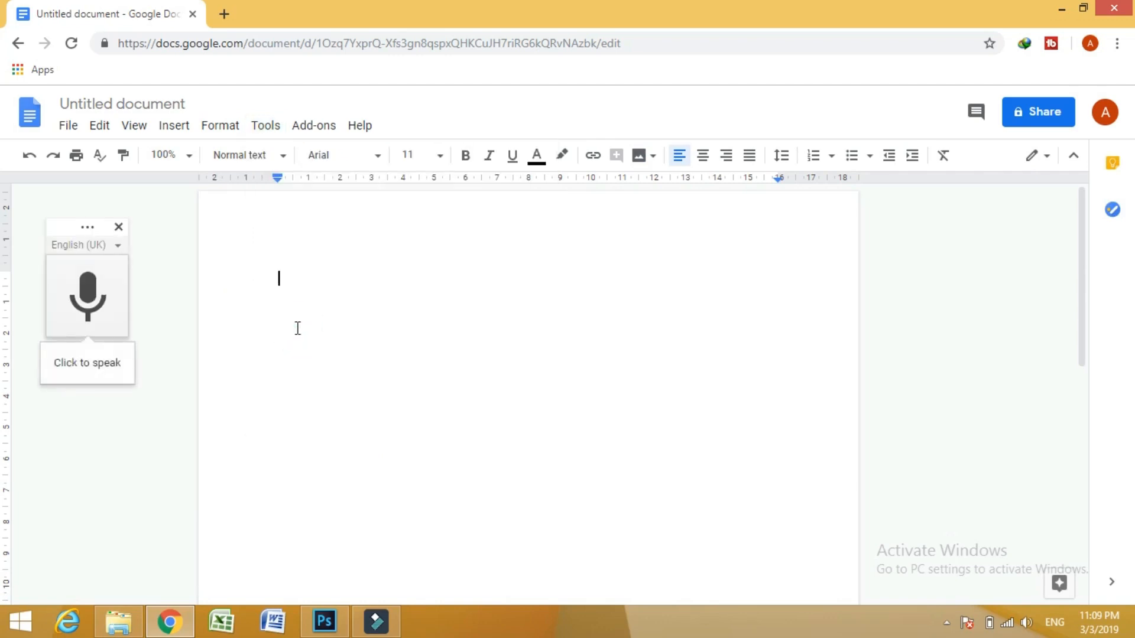
# - Set the voice typing language to Urdu (Pakistan), "اردو (پاکستان)"
pyautogui.click(112, 246)
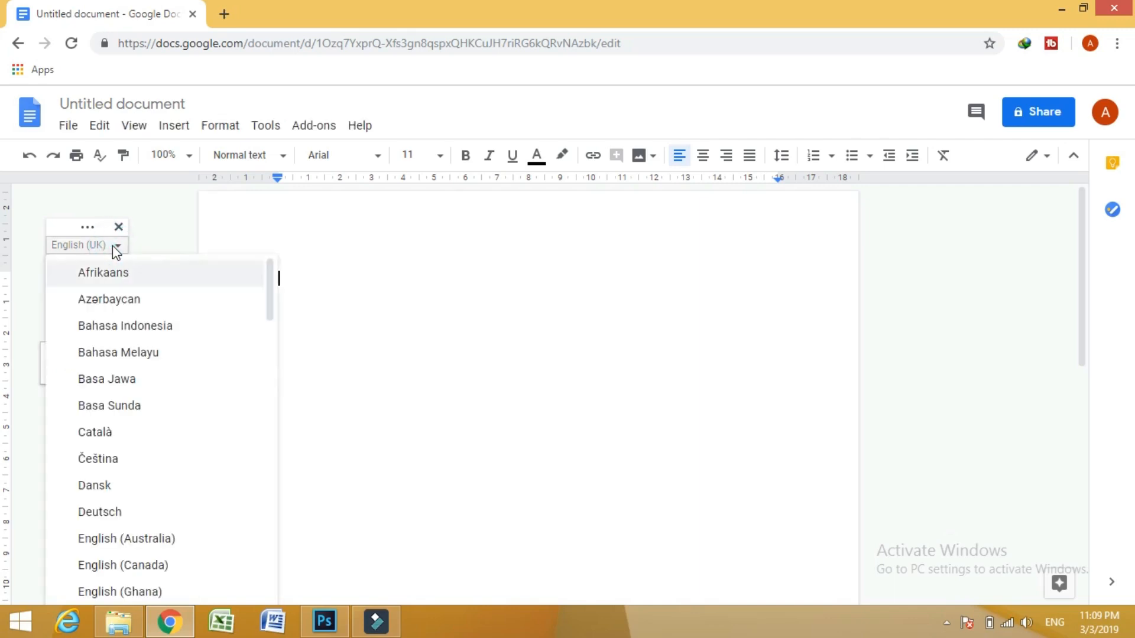
pyautogui.scroll(-6, 113, 246)
pyautogui.scroll(-15, 112, 246)
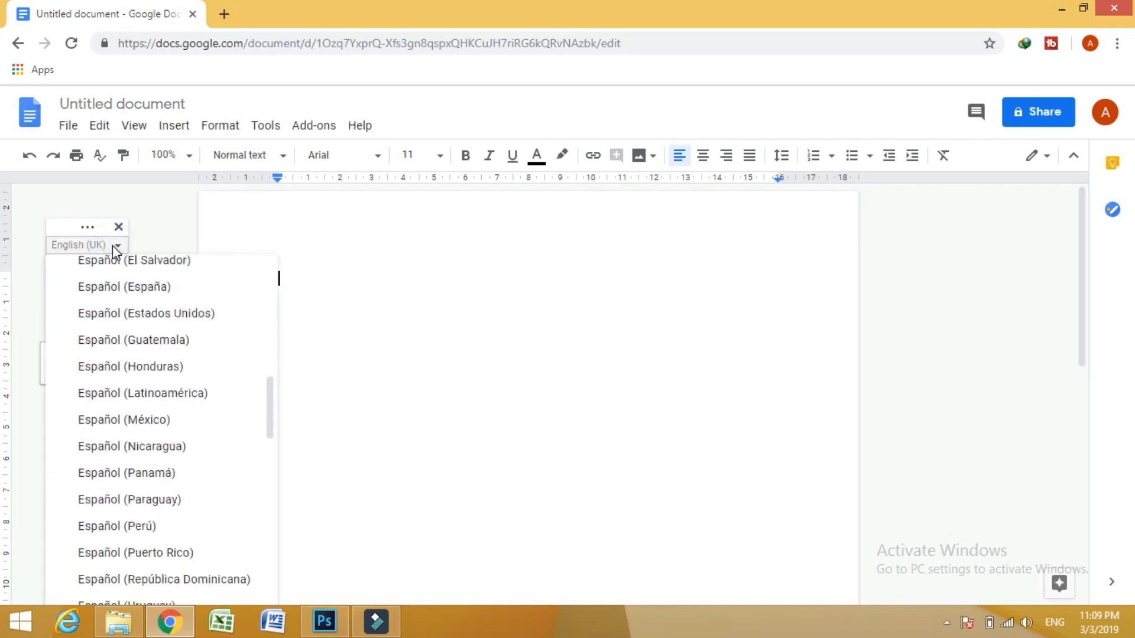
pyautogui.scroll(-8, 112, 246)
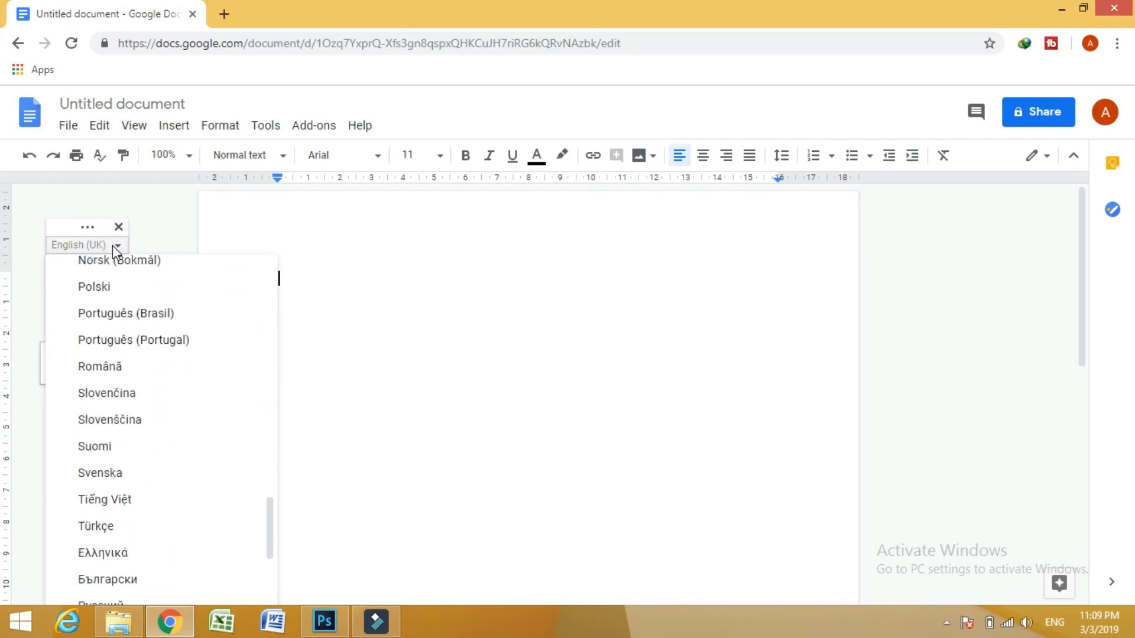
pyautogui.scroll(-2, 113, 246)
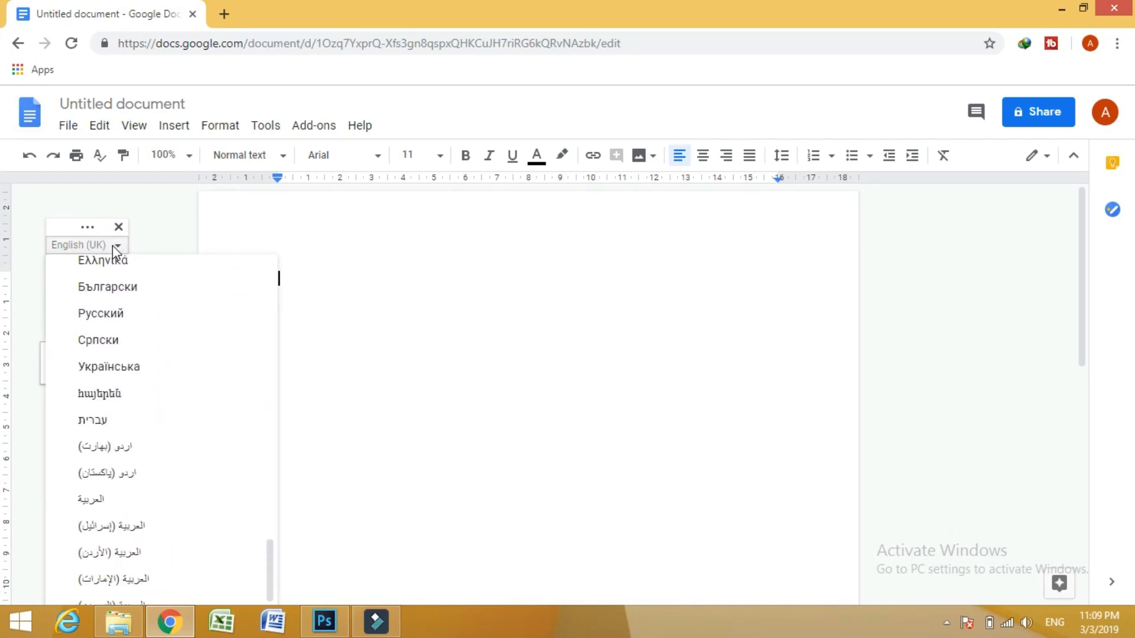
pyautogui.click(137, 472)
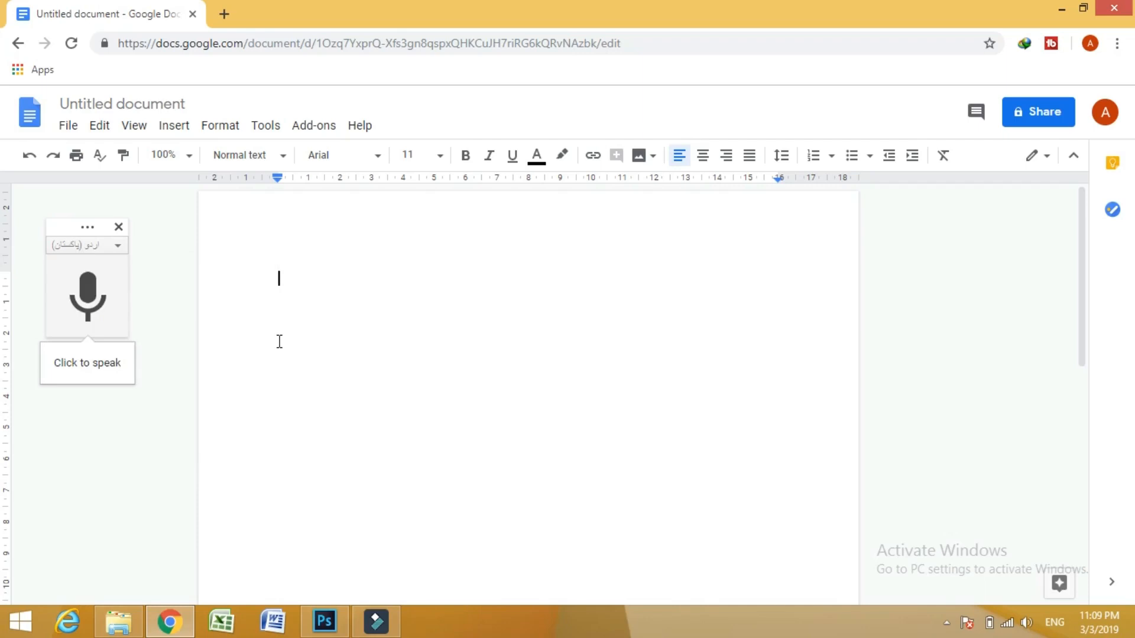
# - Dictate the Urdu phrase "اڈوب فوٹو شاپ کی مکمل ٹریننگ" and delete the extra "ٹریننگ" at its beginning
pyautogui.click(87, 292)
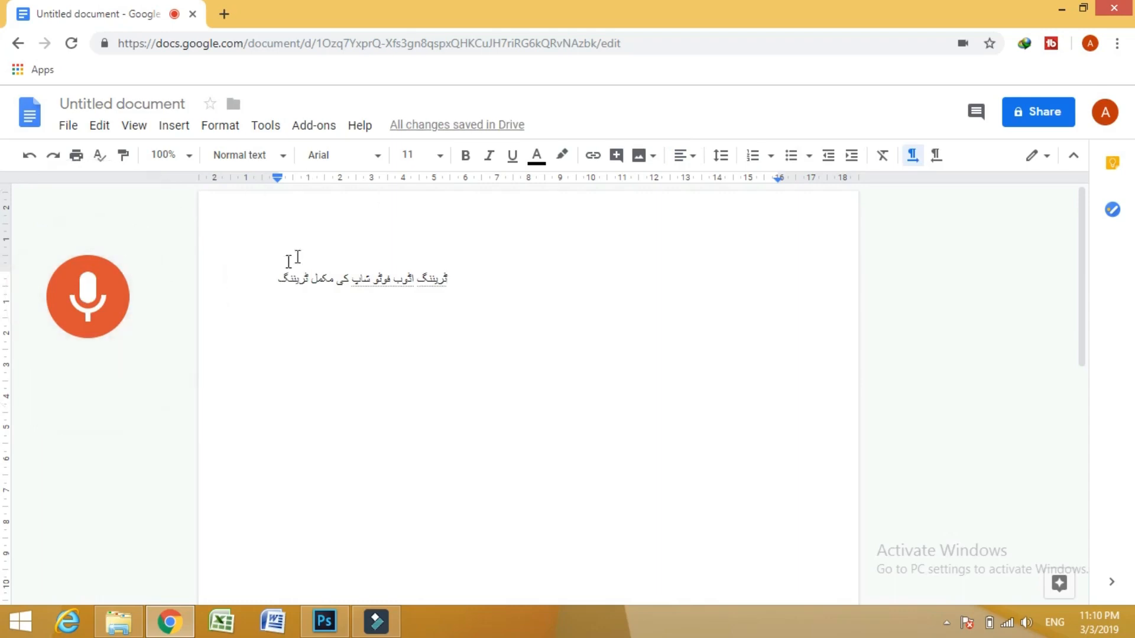
pyautogui.click(93, 298)
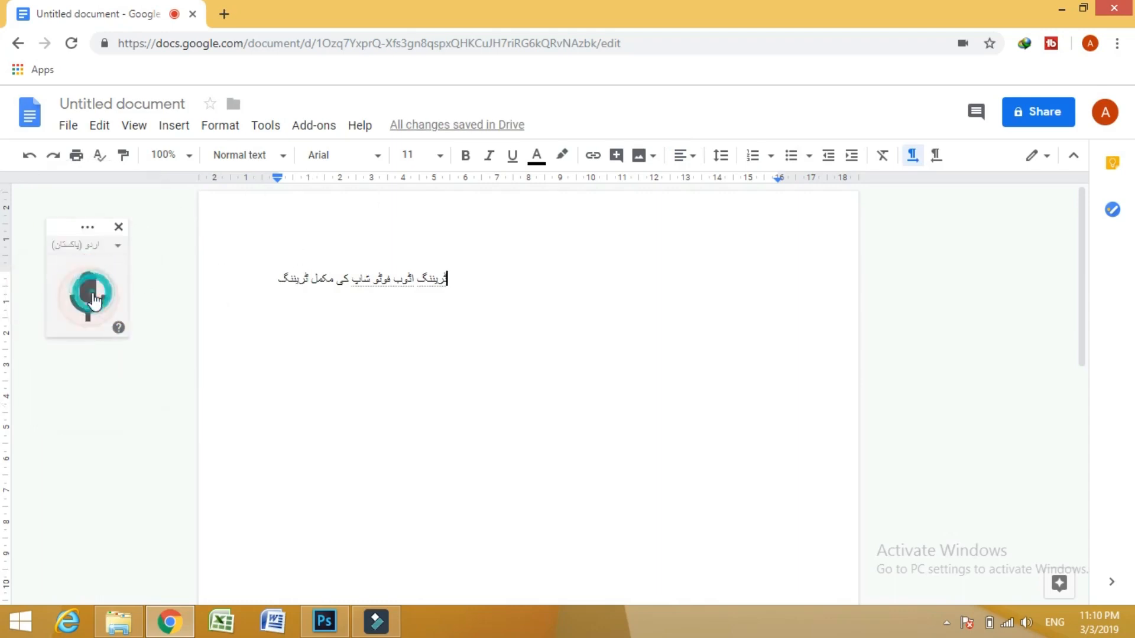
pyautogui.click(417, 279)
pyautogui.press('BackSpace')
pyautogui.press('BackSpace')
pyautogui.press('BackSpace')
pyautogui.press('BackSpace')
pyautogui.press('BackSpace')
pyautogui.press('BackSpace')
pyautogui.press('BackSpace')
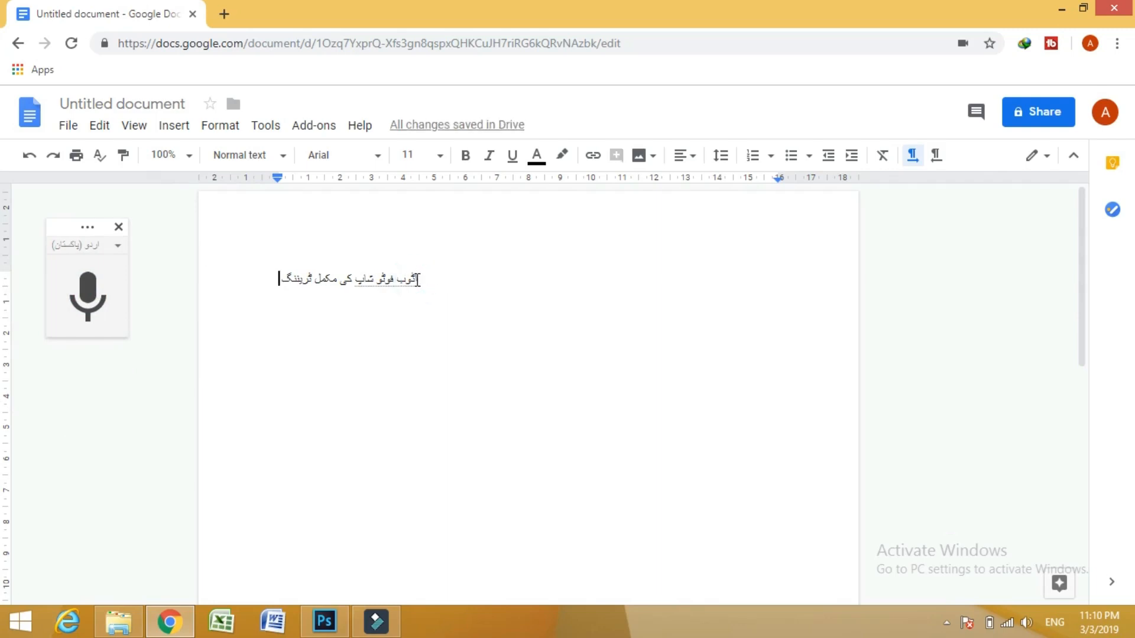
# - Select all the dictated text, zoom the document to 200% and delete the selected text
pyautogui.hotkey('ctrl', 'a')
pyautogui.hotkey('ctrl', 'c')
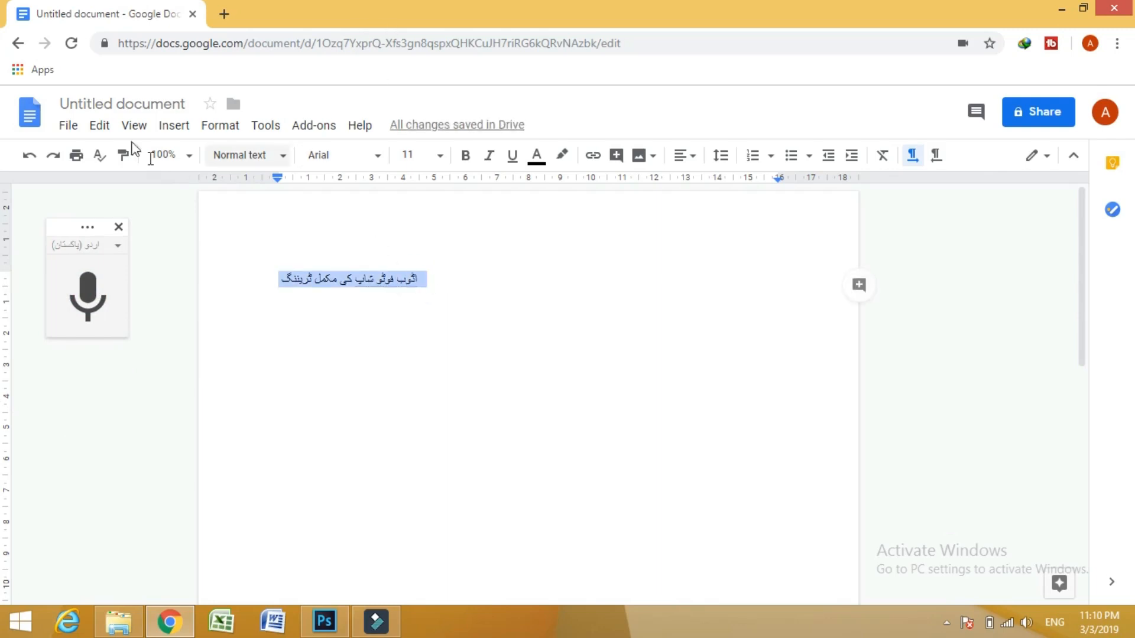
pyautogui.click(188, 156)
pyautogui.click(171, 384)
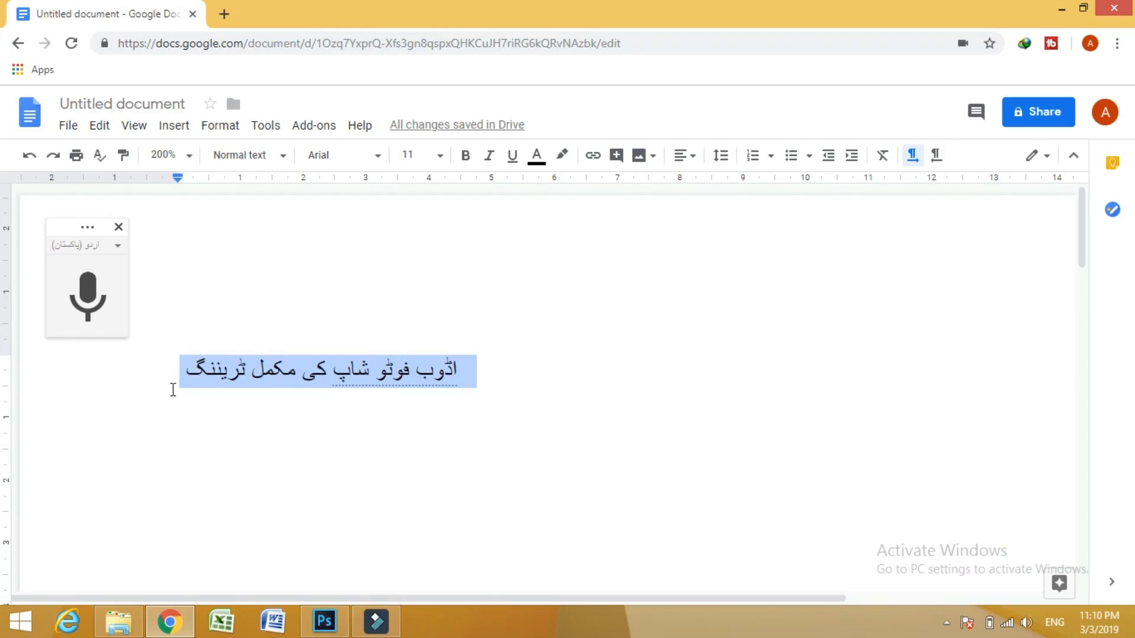
pyautogui.press('BackSpace')
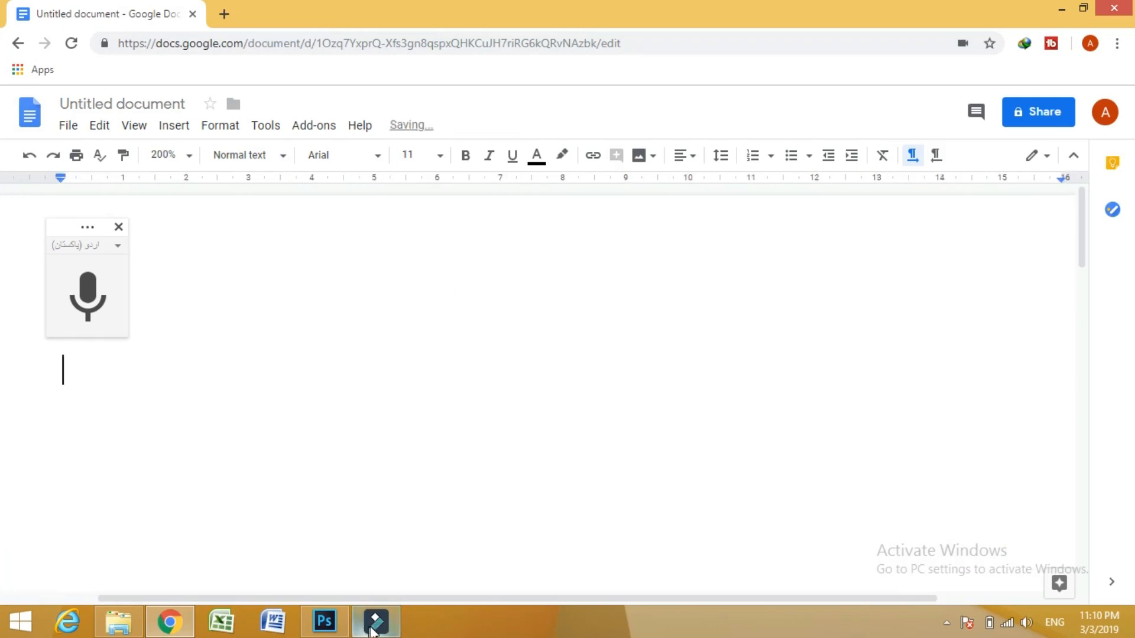
# - Switch to Photoshop and paste the copied Urdu phrase "اڈوب فوٹو شاپ کی مکمل ٹریننگ" as a new text layer on the canvas
pyautogui.click(324, 621)
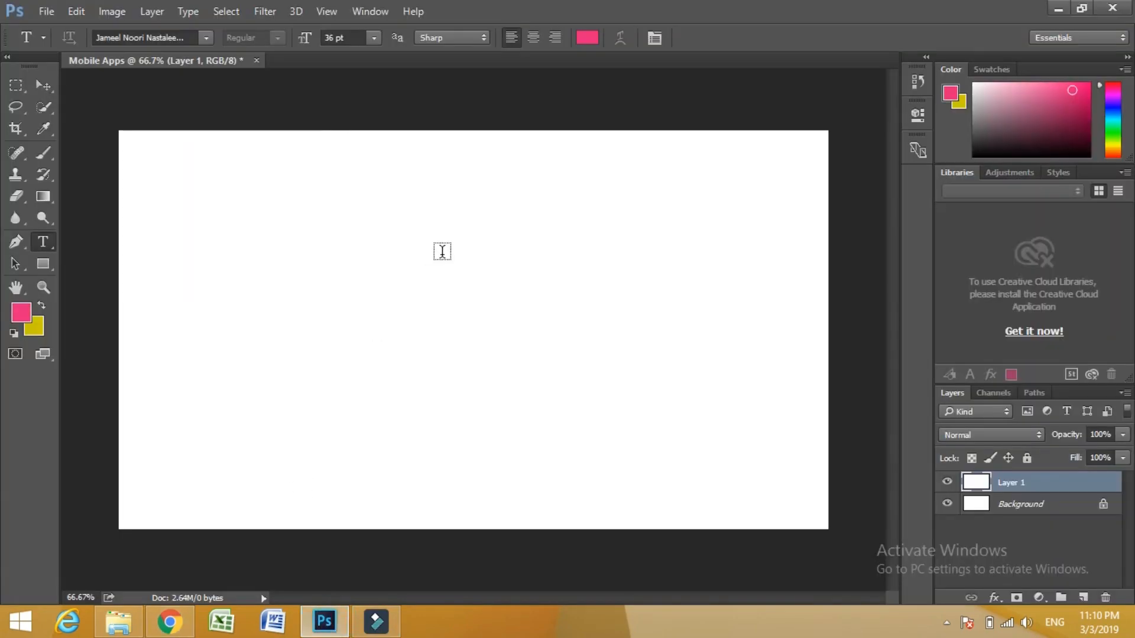
pyautogui.click(396, 286)
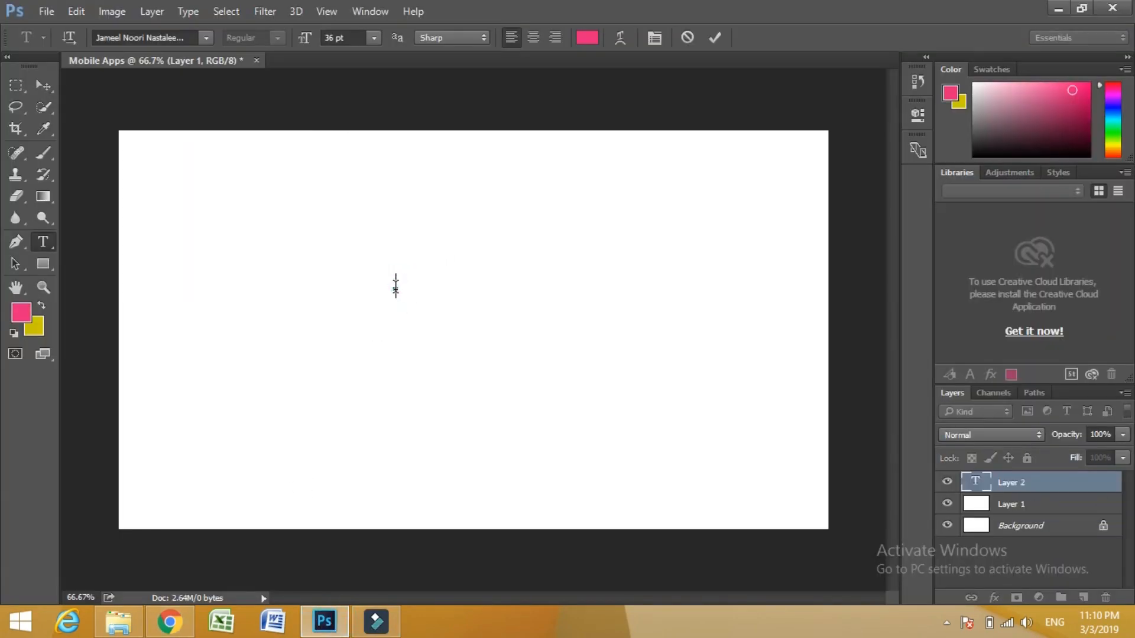
pyautogui.hotkey('ctrl', 'v')
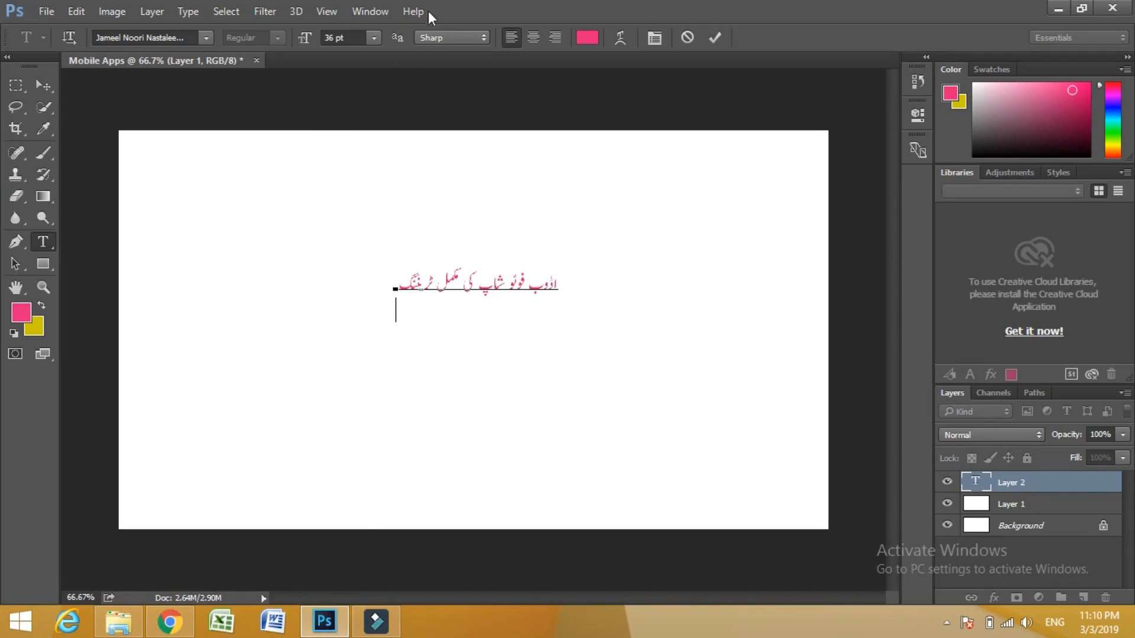
pyautogui.click(373, 37)
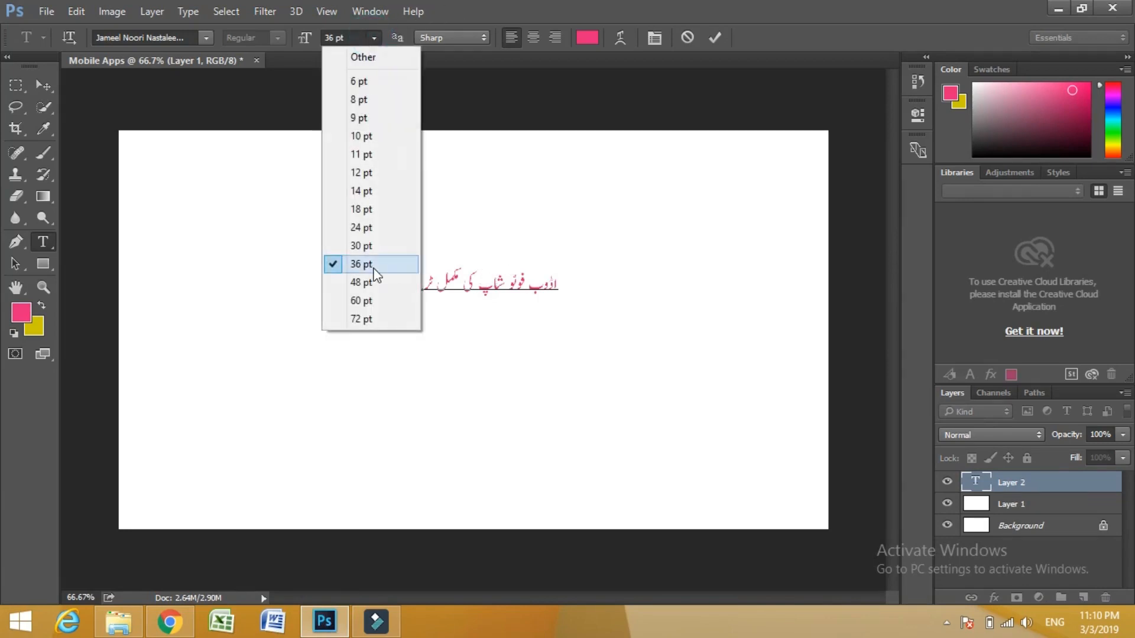
pyautogui.click(371, 321)
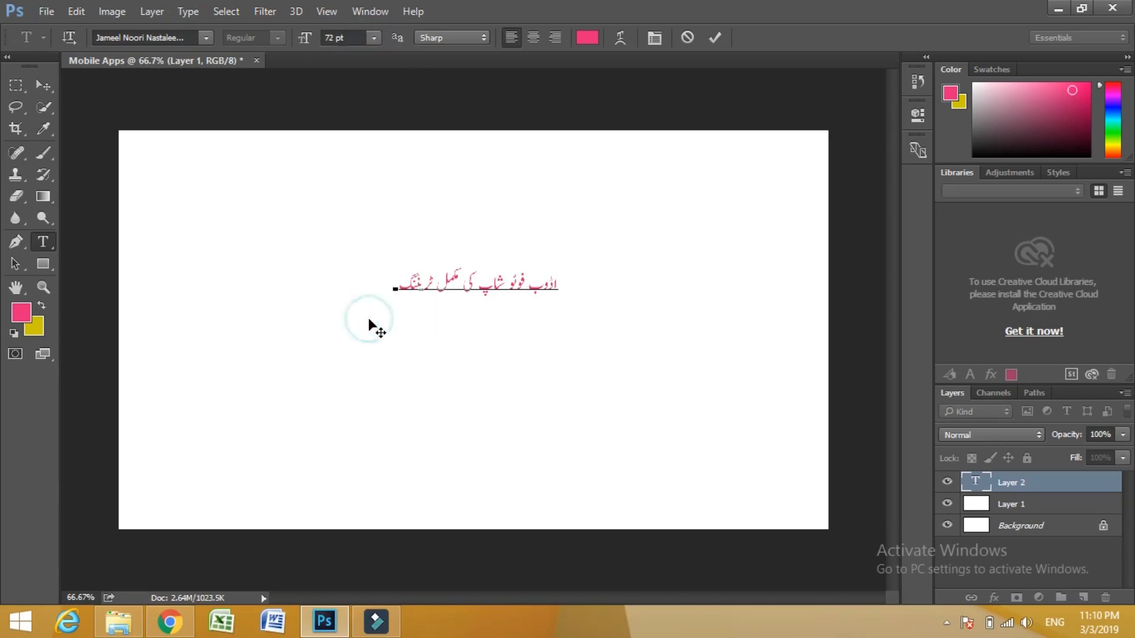
pyautogui.click(714, 40)
# - Set the font size of the whole Urdu phrase to 120 pt and commit the text edit
pyautogui.tripleClick(476, 275)
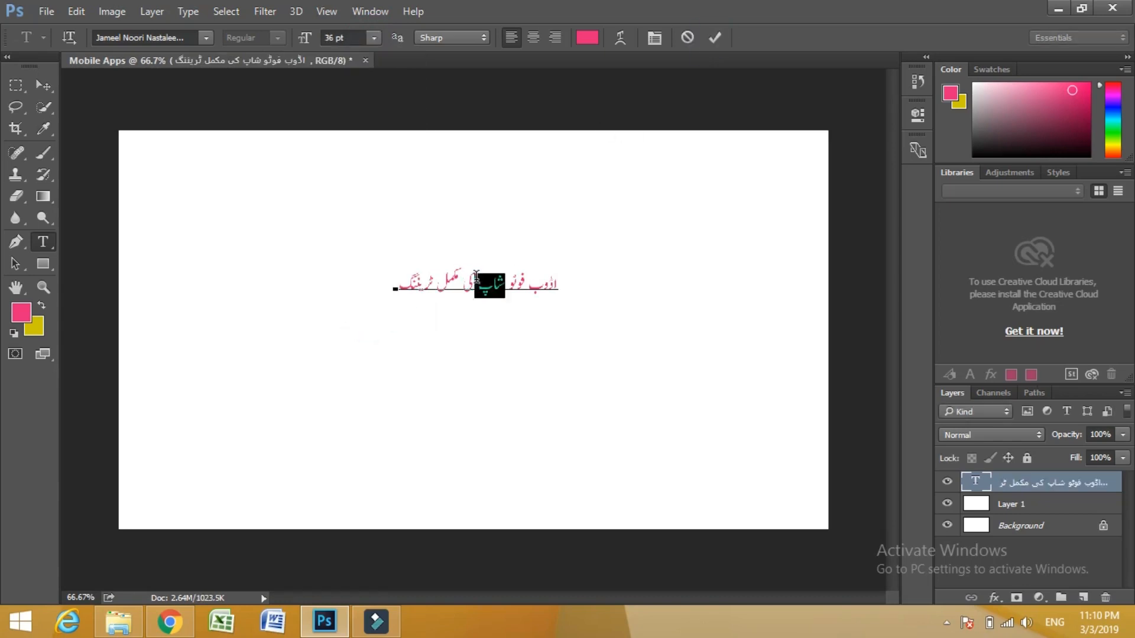
pyautogui.click(374, 38)
pyautogui.click(367, 320)
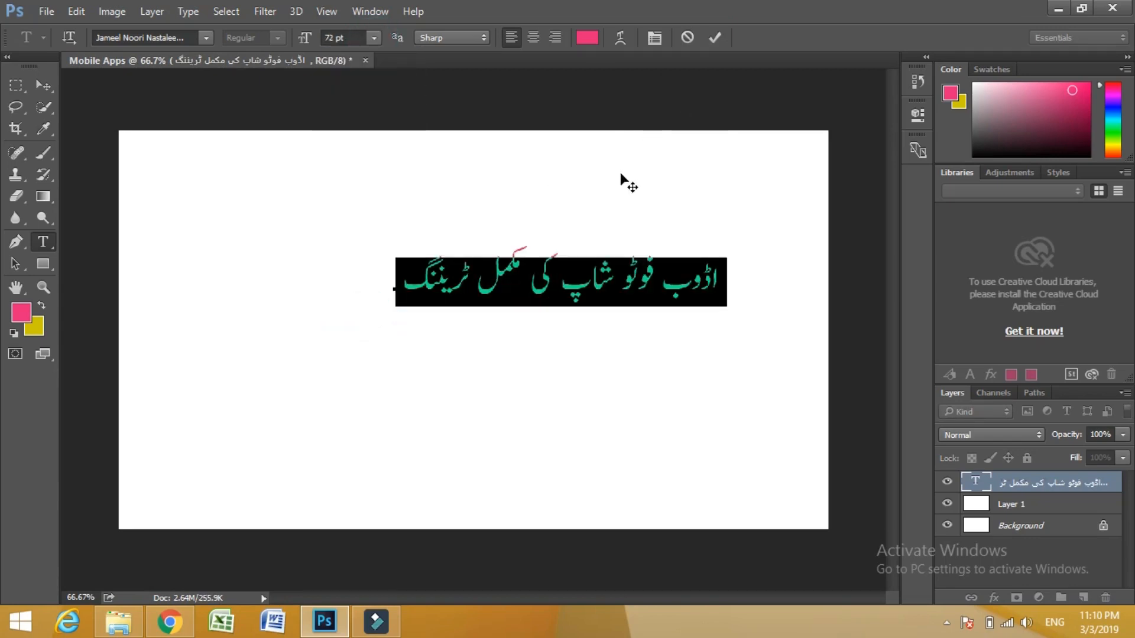
pyautogui.click(350, 39)
pyautogui.write('72')
pyautogui.press('BackSpace')
pyautogui.press('BackSpace')
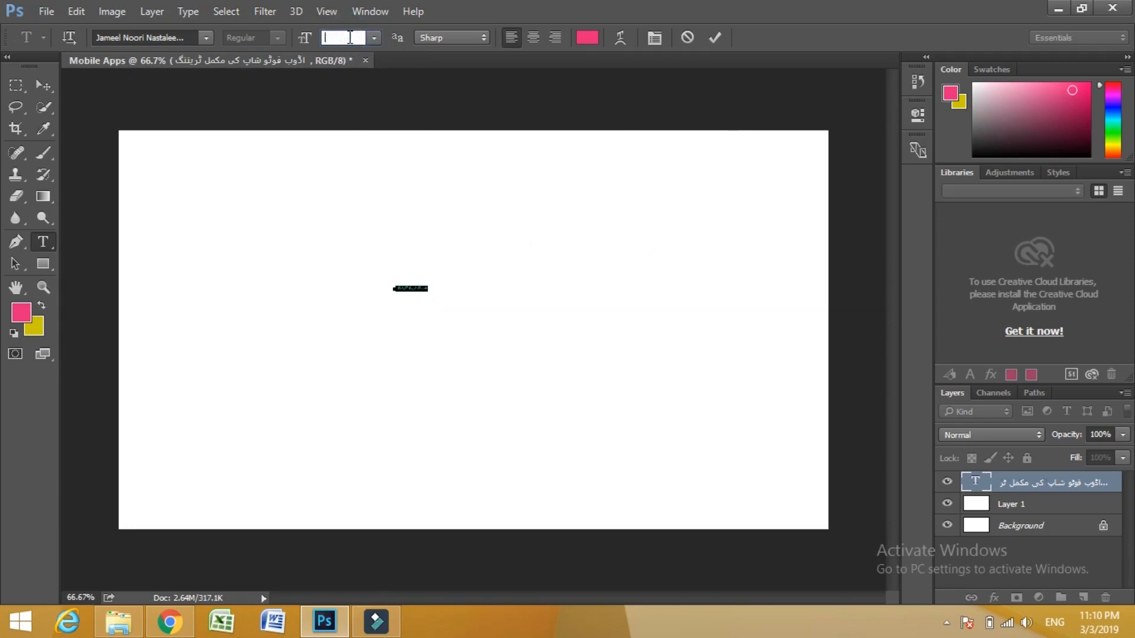
pyautogui.write('100')
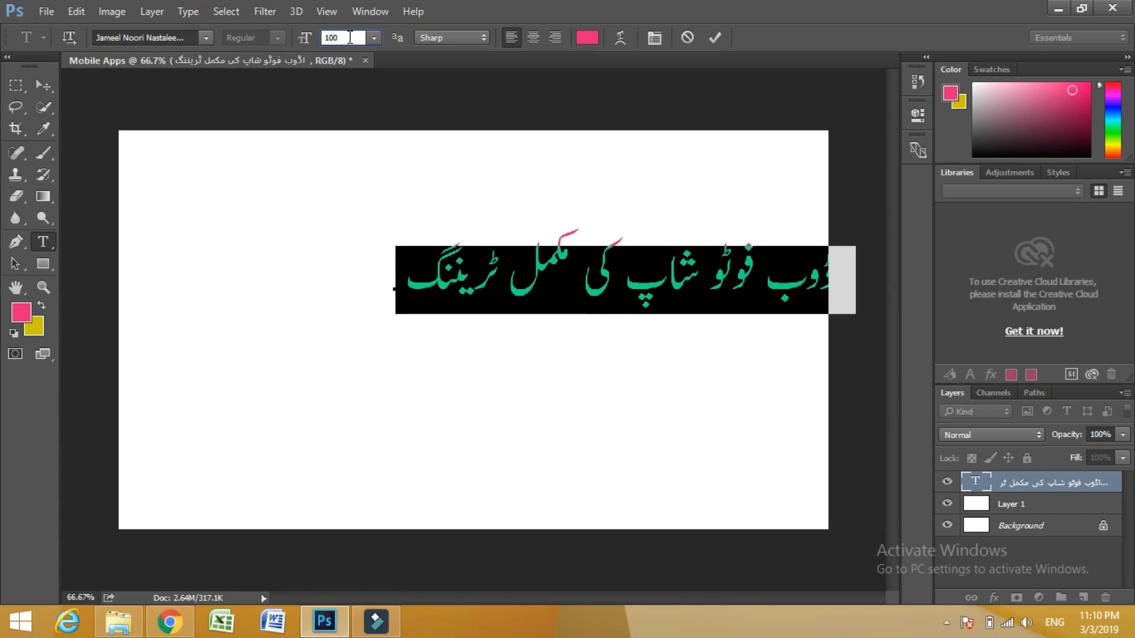
pyautogui.press('BackSpace')
pyautogui.press('BackSpace')
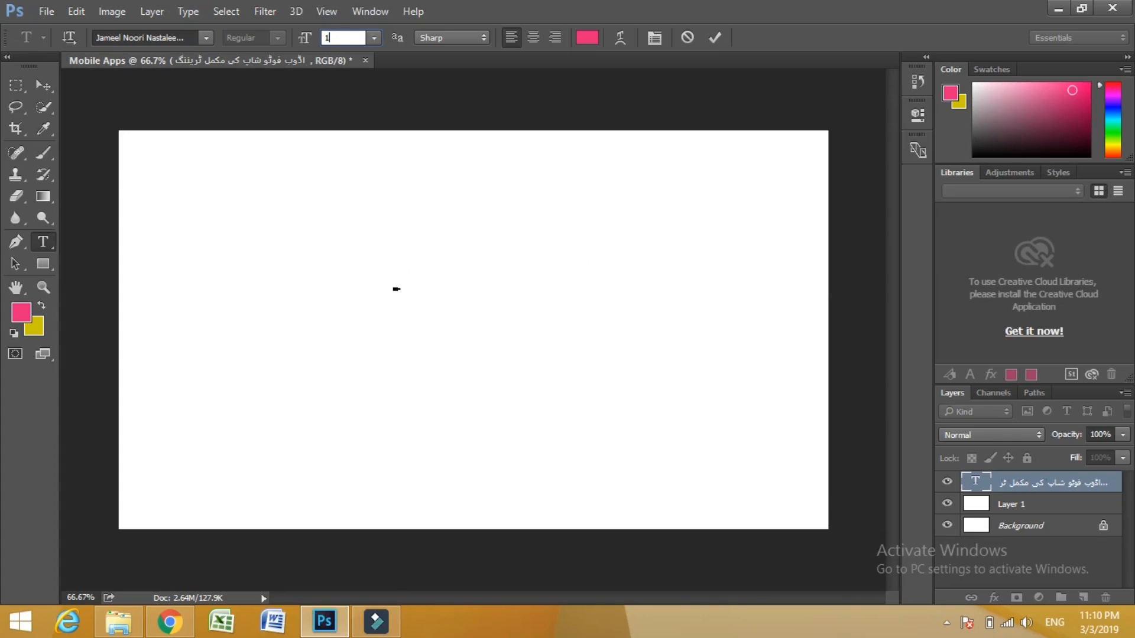
pyautogui.write('20')
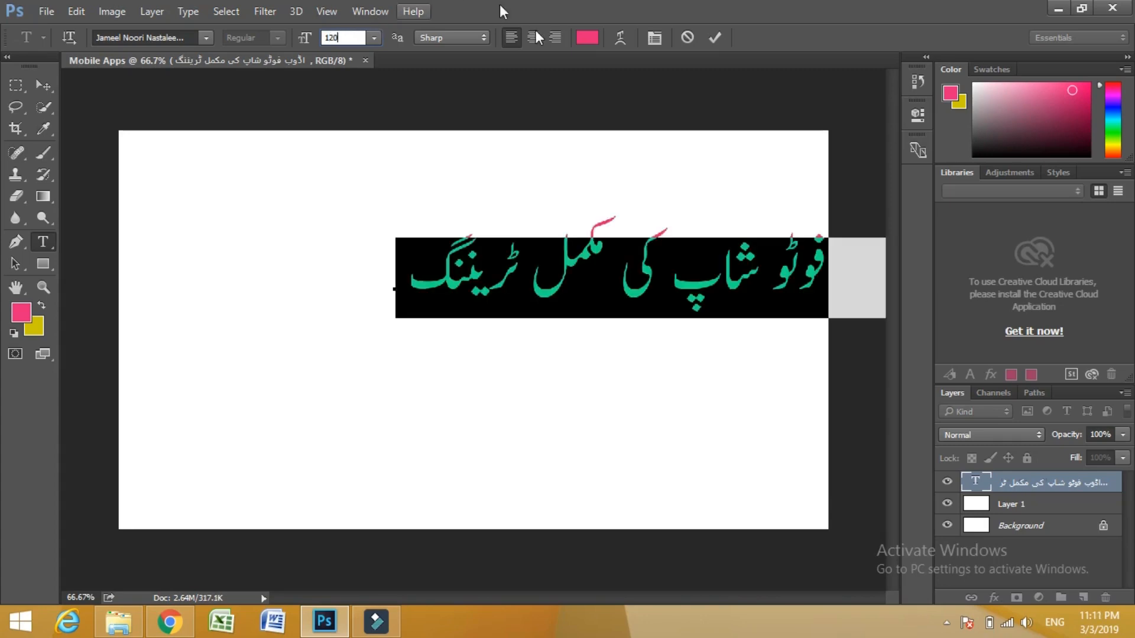
pyautogui.click(714, 38)
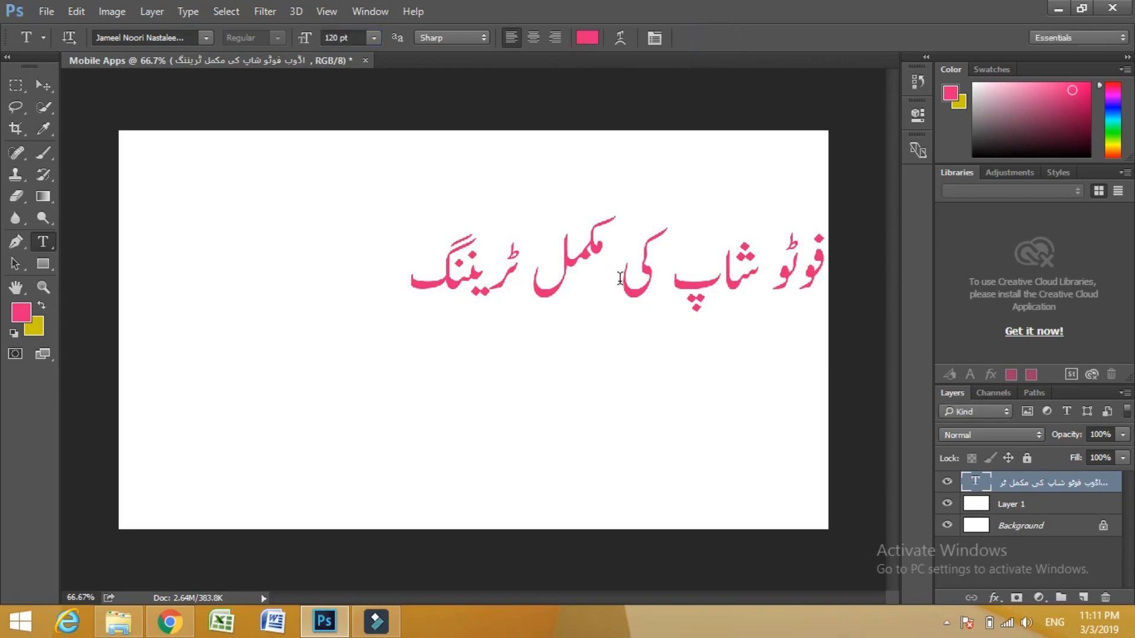
# - Move the Urdu phrase so that all of it fits inside the canvas, and fine-tune its vertical position with small nudges
pyautogui.click(38, 86)
pyautogui.moveTo(545, 267); pyautogui.dragTo(340, 274)
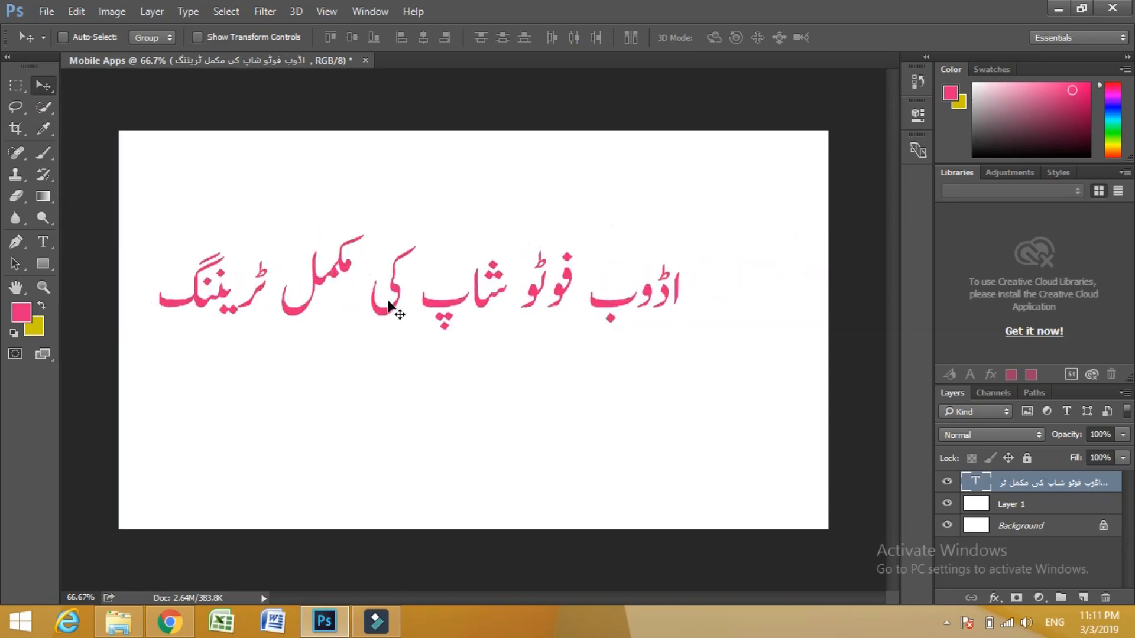
pyautogui.moveTo(405, 296); pyautogui.dragTo(434, 291)
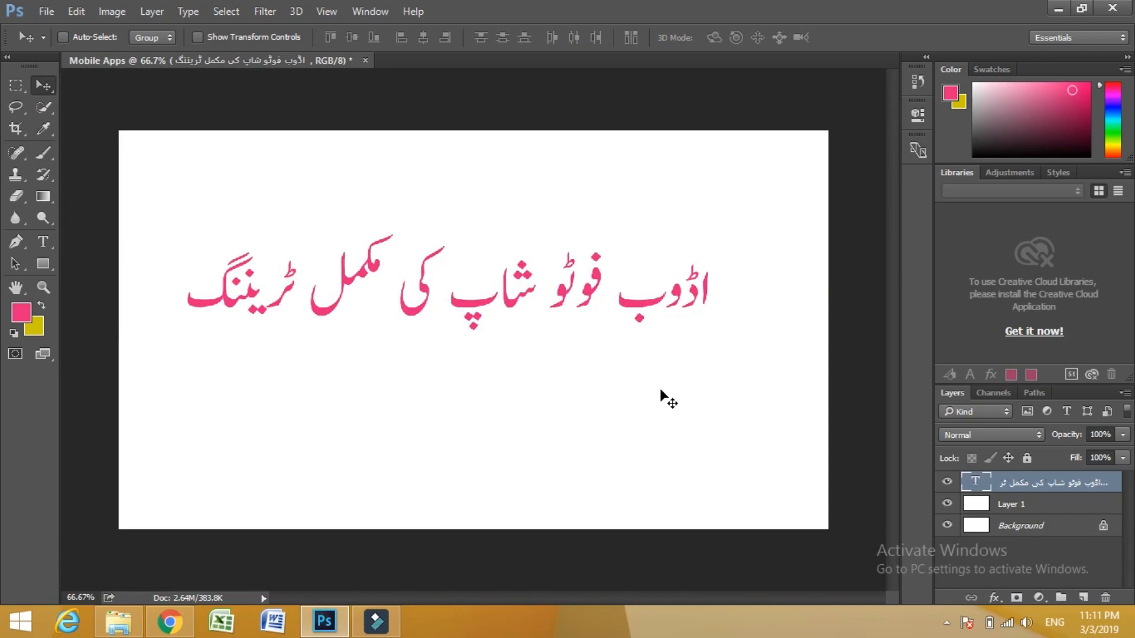
pyautogui.hotkey('shift', 'Down')
pyautogui.hotkey('shift', 'Down')
pyautogui.hotkey('shift', 'Down')
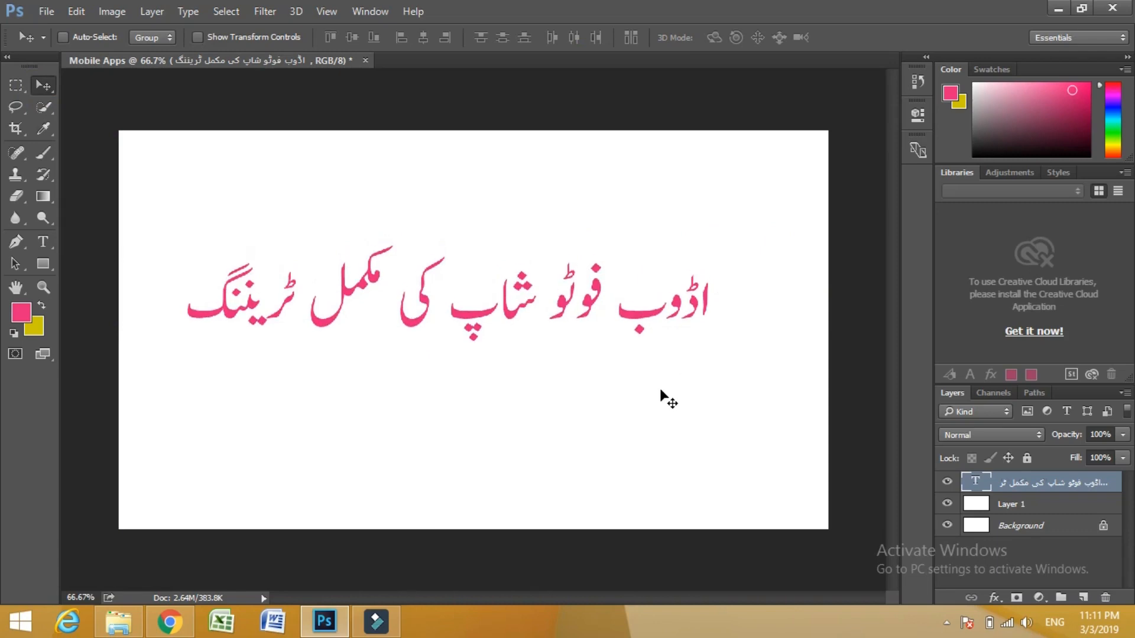
pyautogui.hotkey('shift', 'Up')
pyautogui.hotkey('shift', 'Up')
pyautogui.hotkey('shift', 'Up')
pyautogui.hotkey('shift', 'Up')
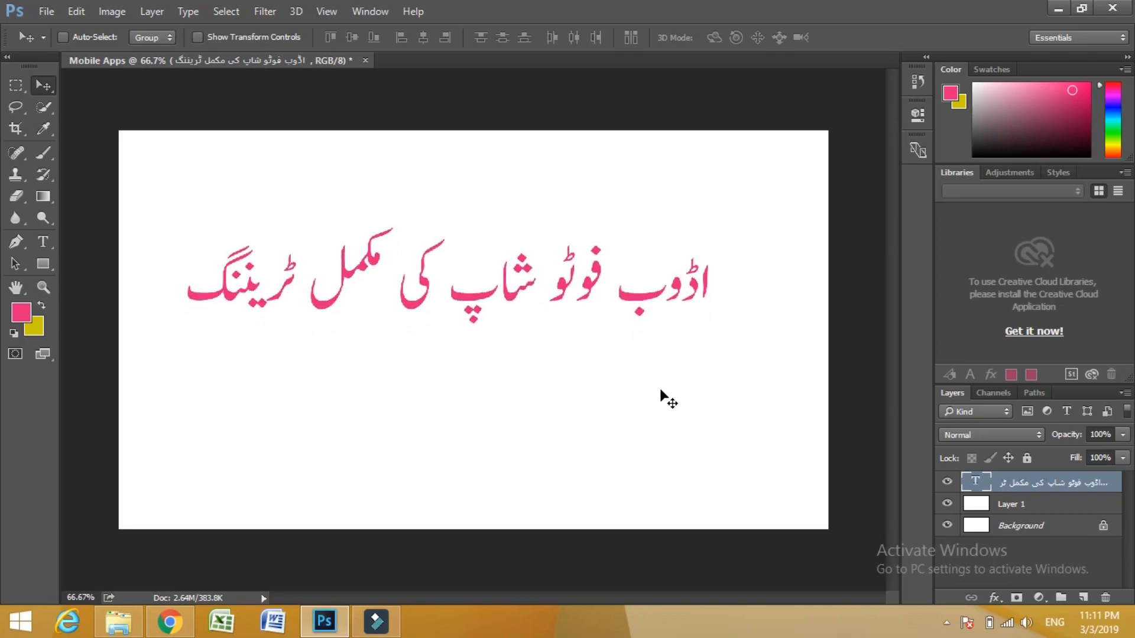
pyautogui.press('t')
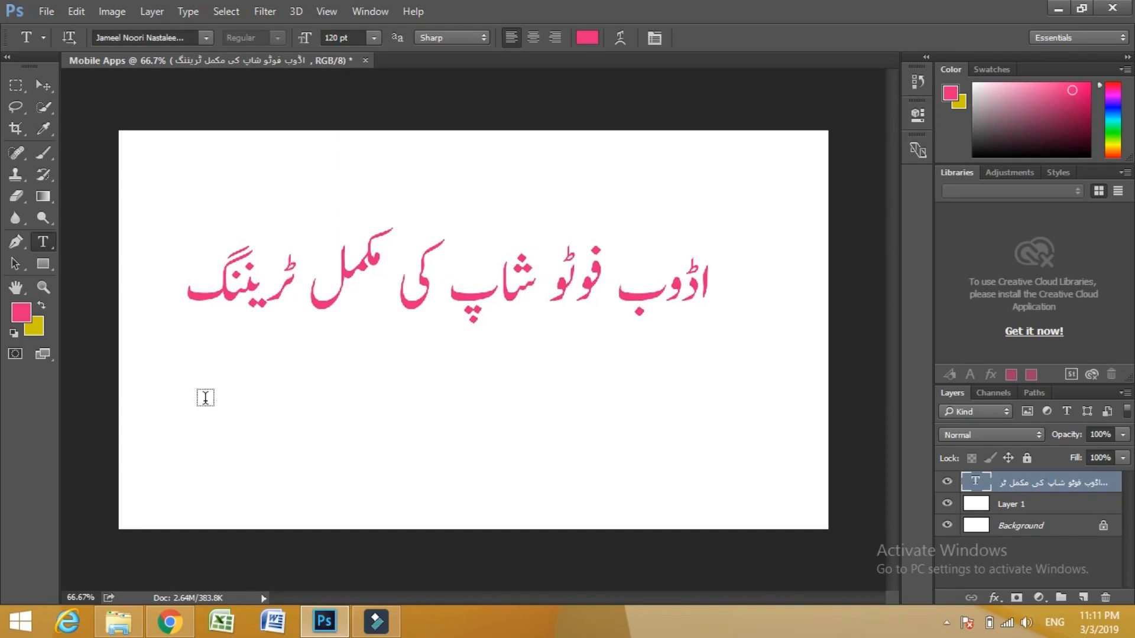
pyautogui.press('a')
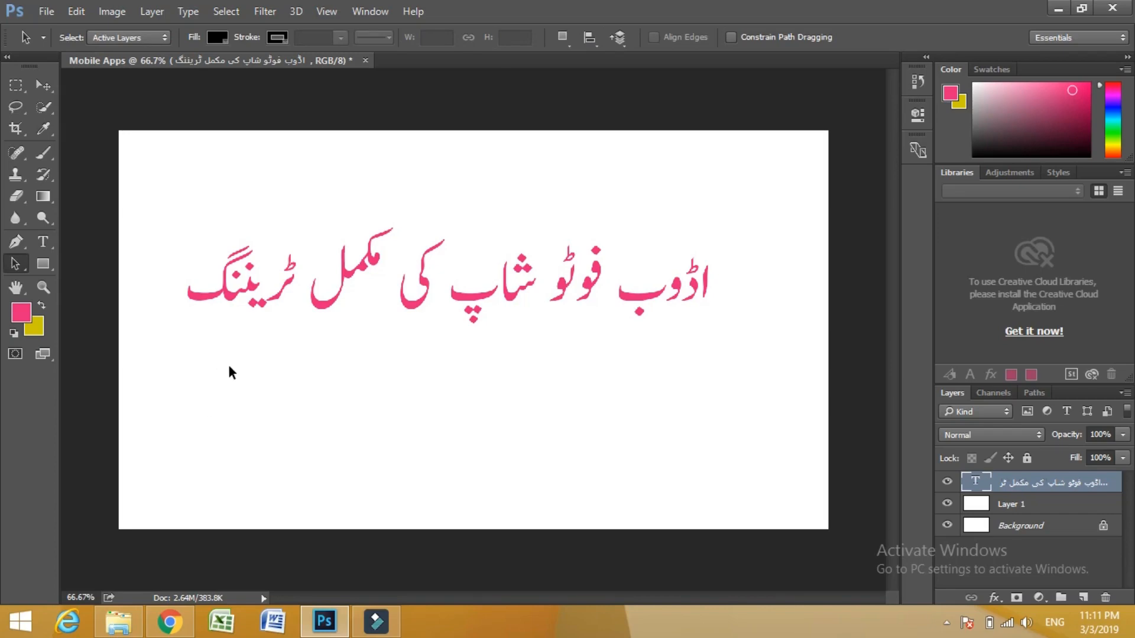
pyautogui.click(287, 346)
# - Start a new text layer below the beginning of the "ٹریننگ" end of the Urdu phrase and enter "A To"
pyautogui.press('t')
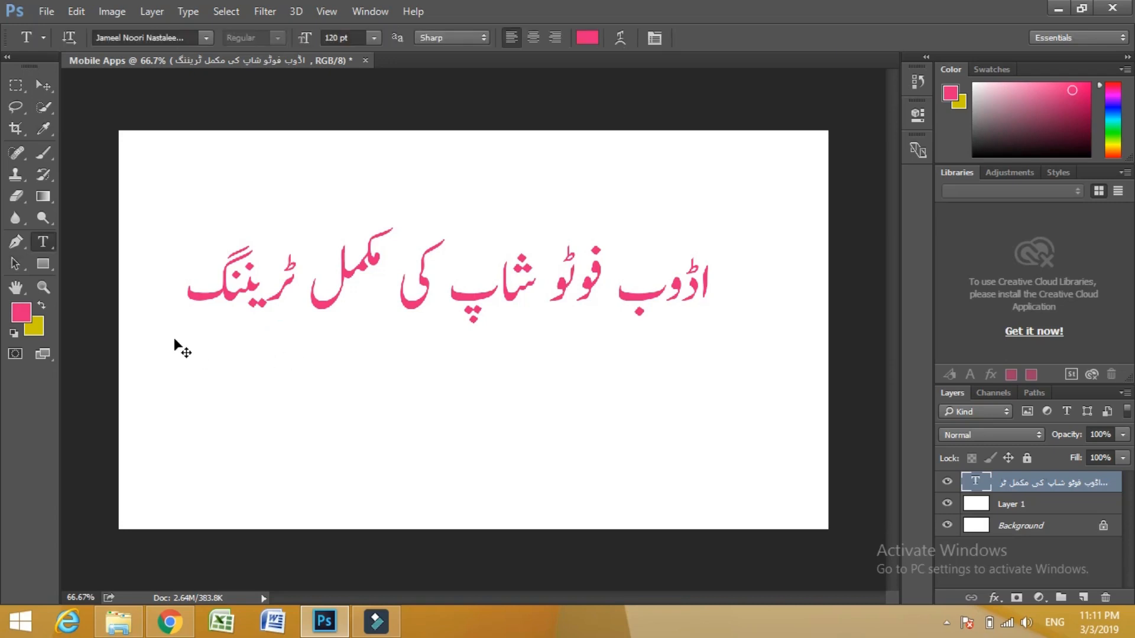
pyautogui.hotkey('ctrl', 'a')
pyautogui.click(189, 359)
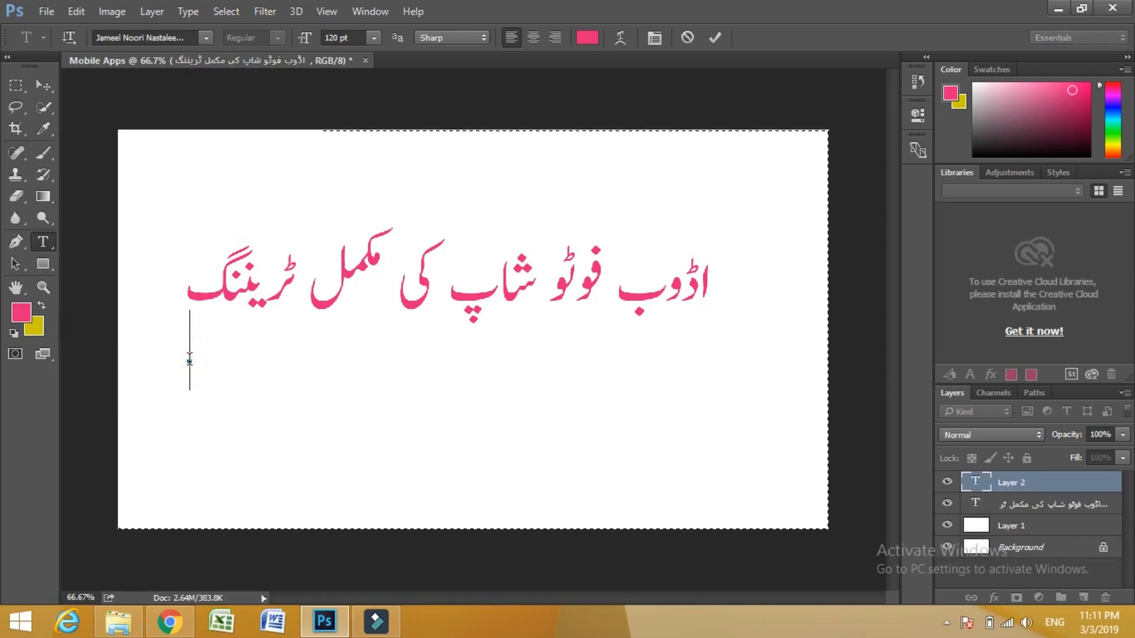
pyautogui.write('A')
pyautogui.press('BackSpace')
pyautogui.press('BackSpace')
pyautogui.write('T')
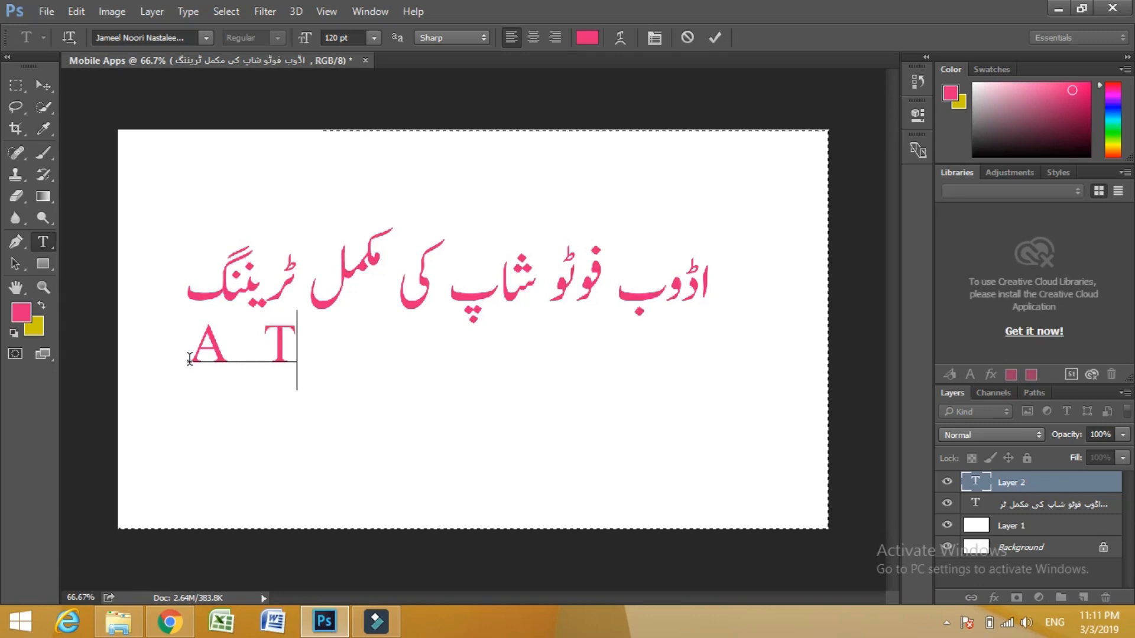
pyautogui.write('o')
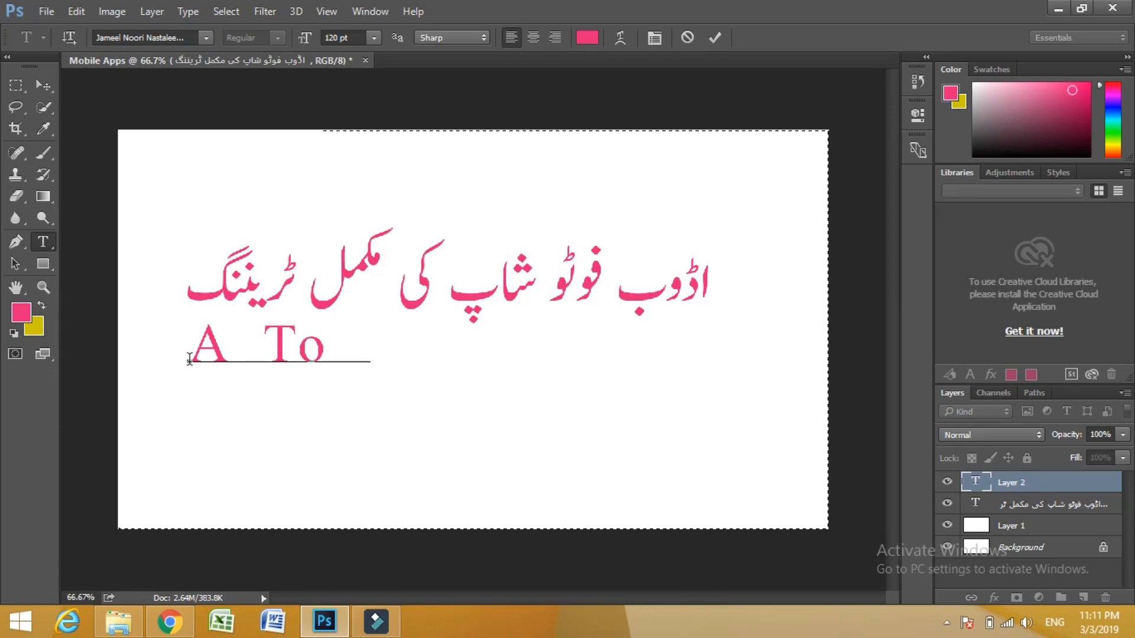
pyautogui.hotkey('ctrl', 'z')
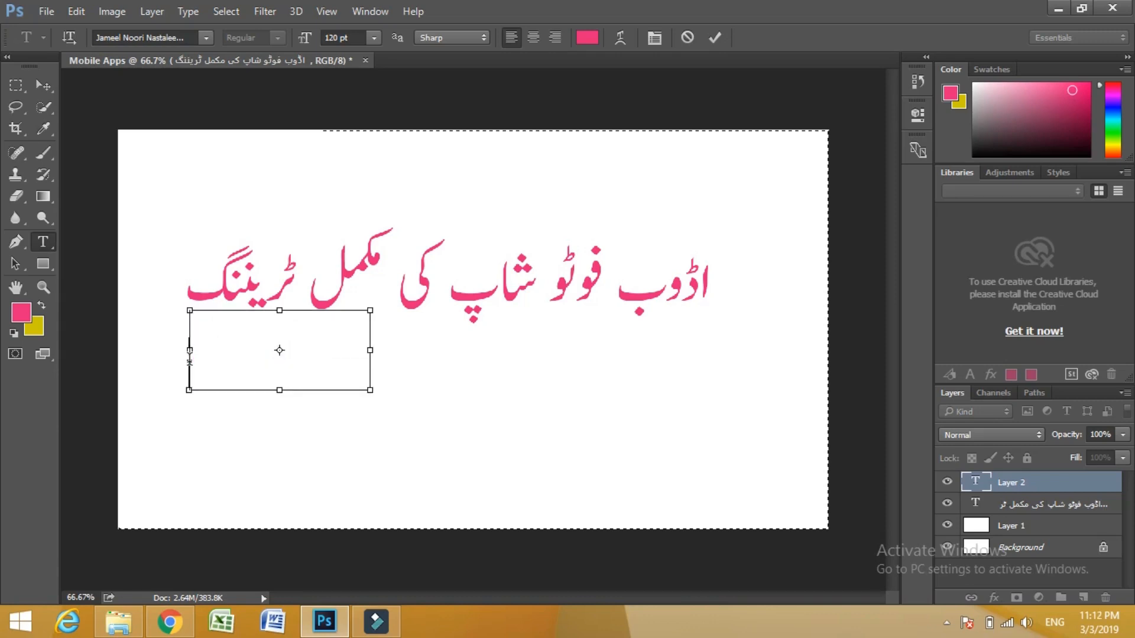
pyautogui.hotkey('ctrl', 'z')
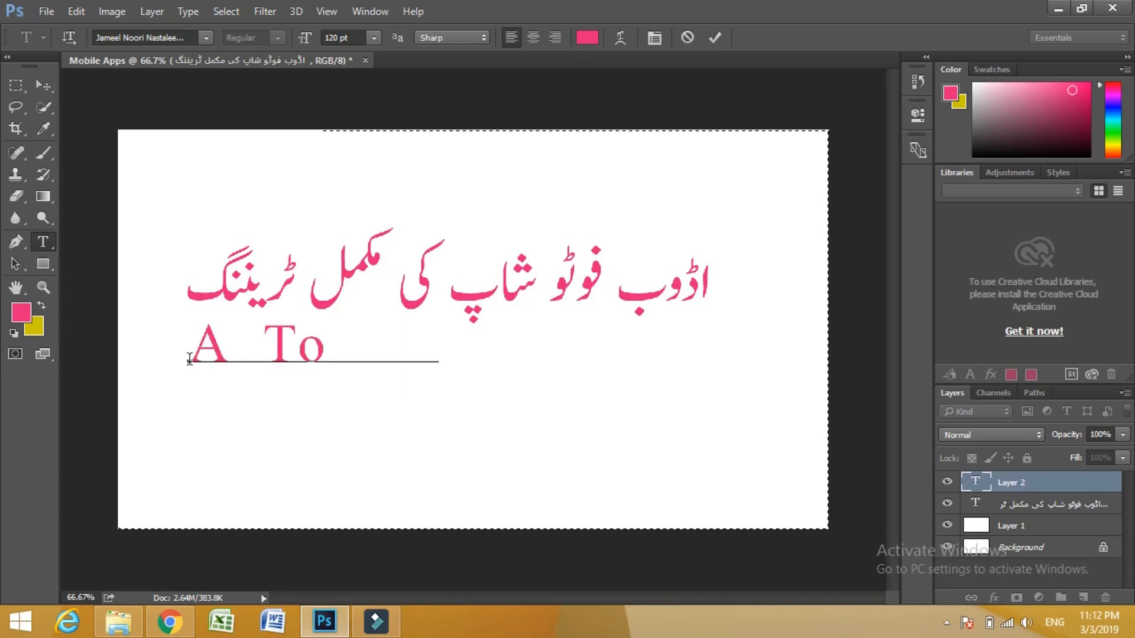
pyautogui.press('BackSpace')
pyautogui.press('BackSpace')
# - Try to change the colour of the new English text to blue 5a5ad5
pyautogui.click(587, 37)
pyautogui.click(533, 168)
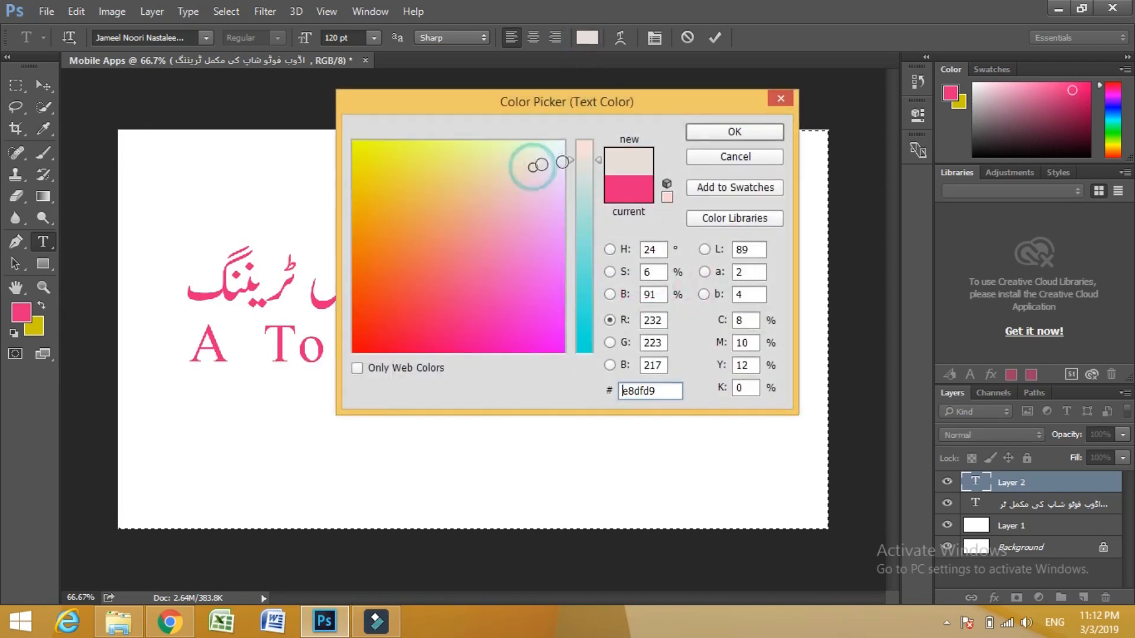
pyautogui.click(583, 278)
pyautogui.click(529, 278)
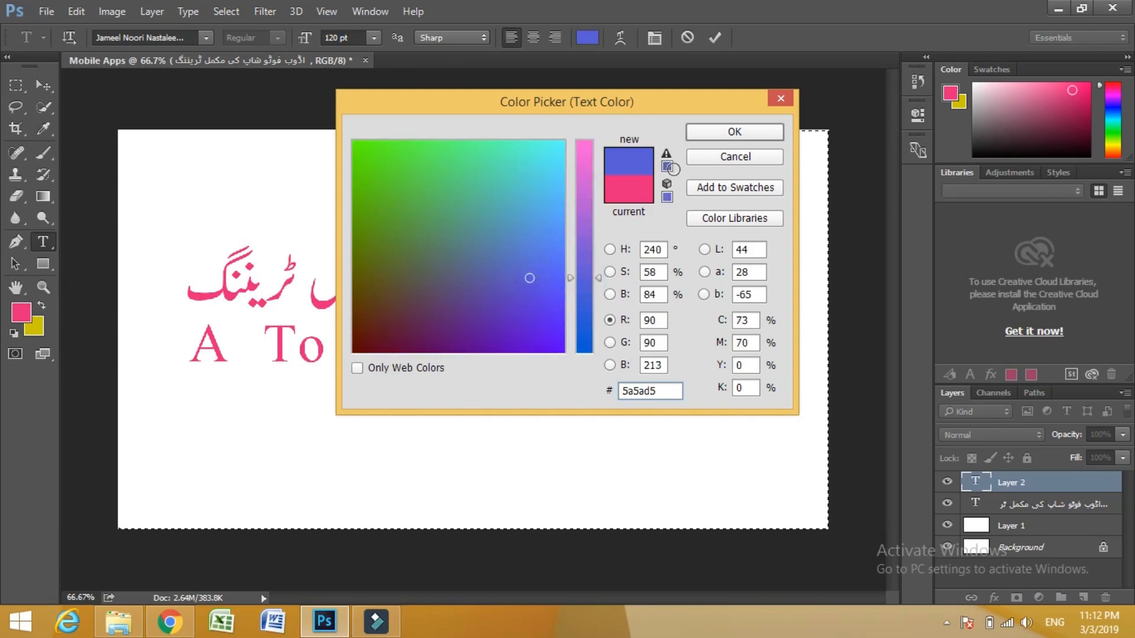
pyautogui.click(723, 133)
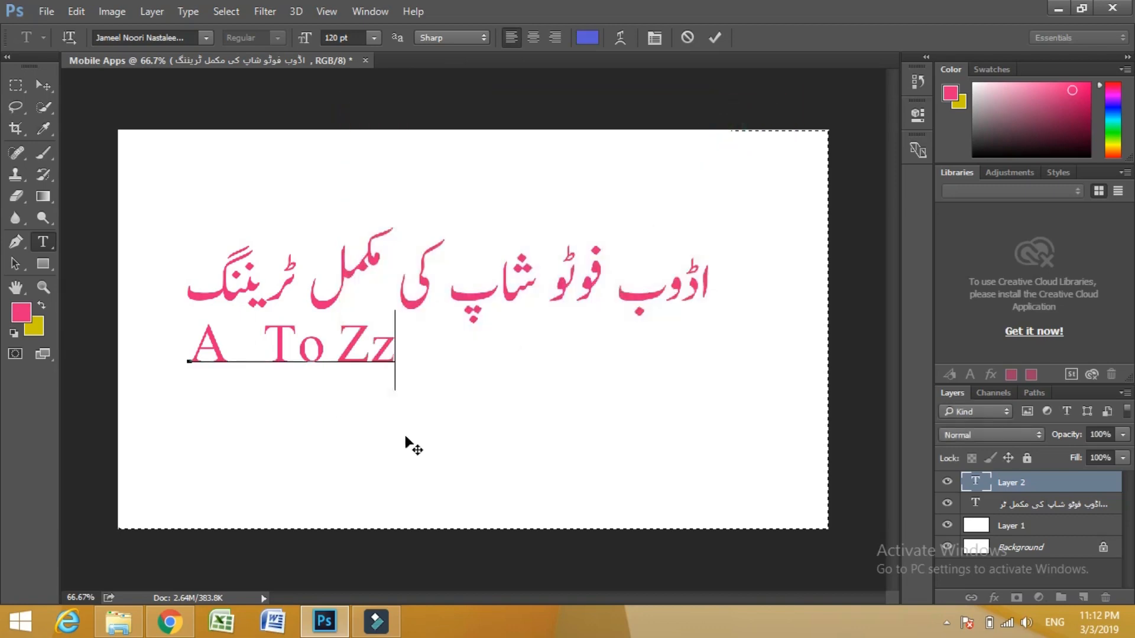
# - Complete the English line as "A To Z", remove the extra letter, widen the space before Z and commit the text
pyautogui.press('BackSpace')
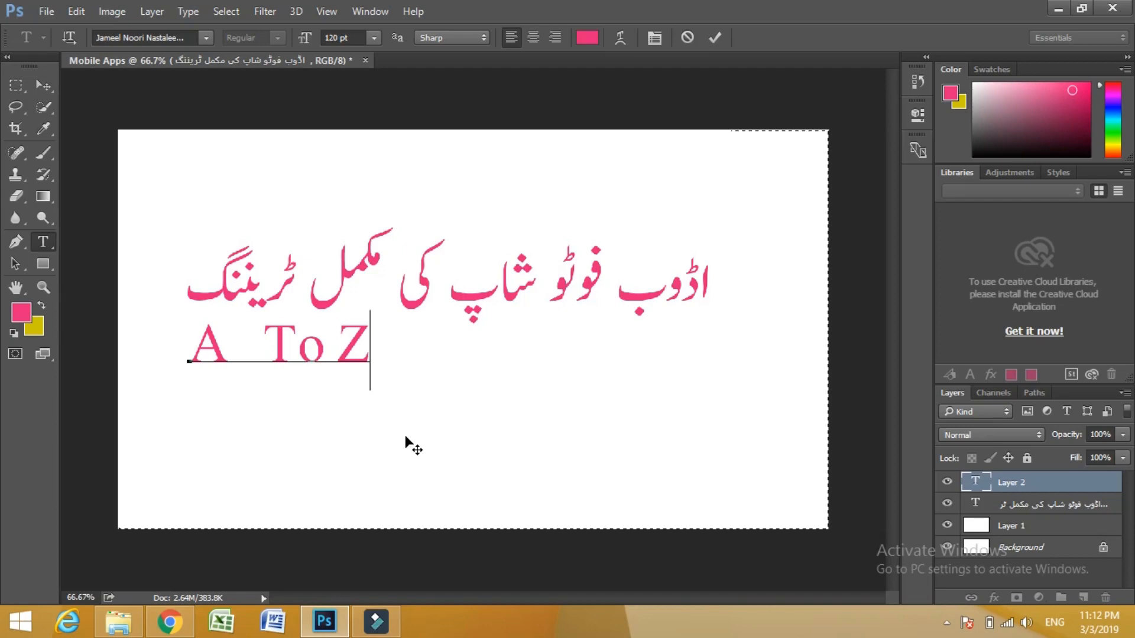
pyautogui.click(338, 342)
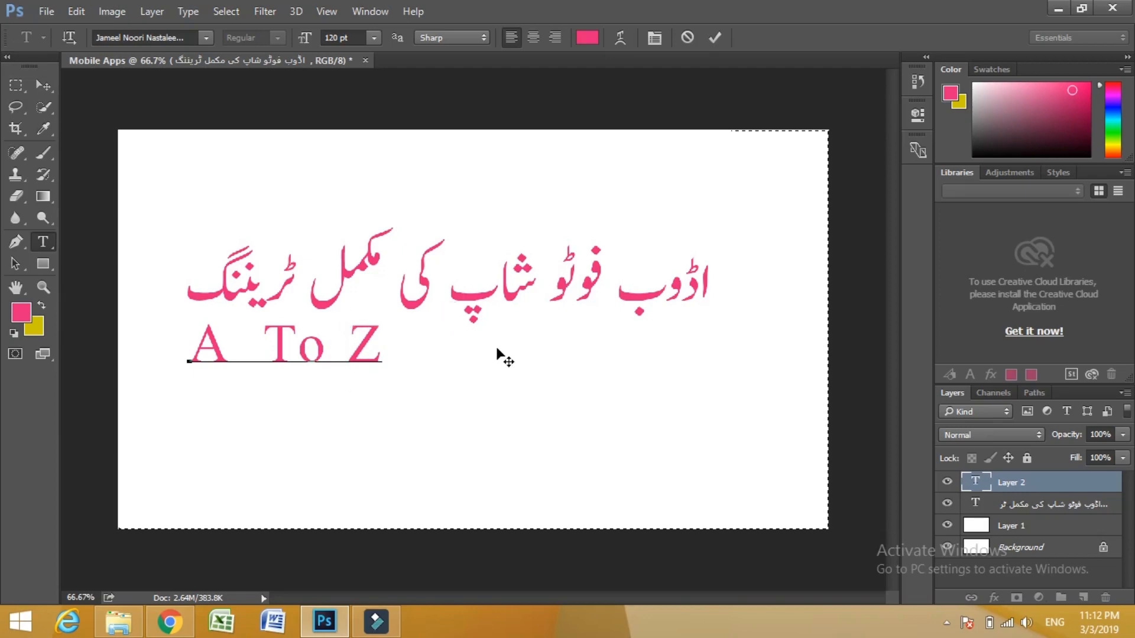
pyautogui.click(715, 36)
# - Select the whole "A To Z" line, set its font size to 200 pt and commit the edit
pyautogui.tripleClick(275, 353)
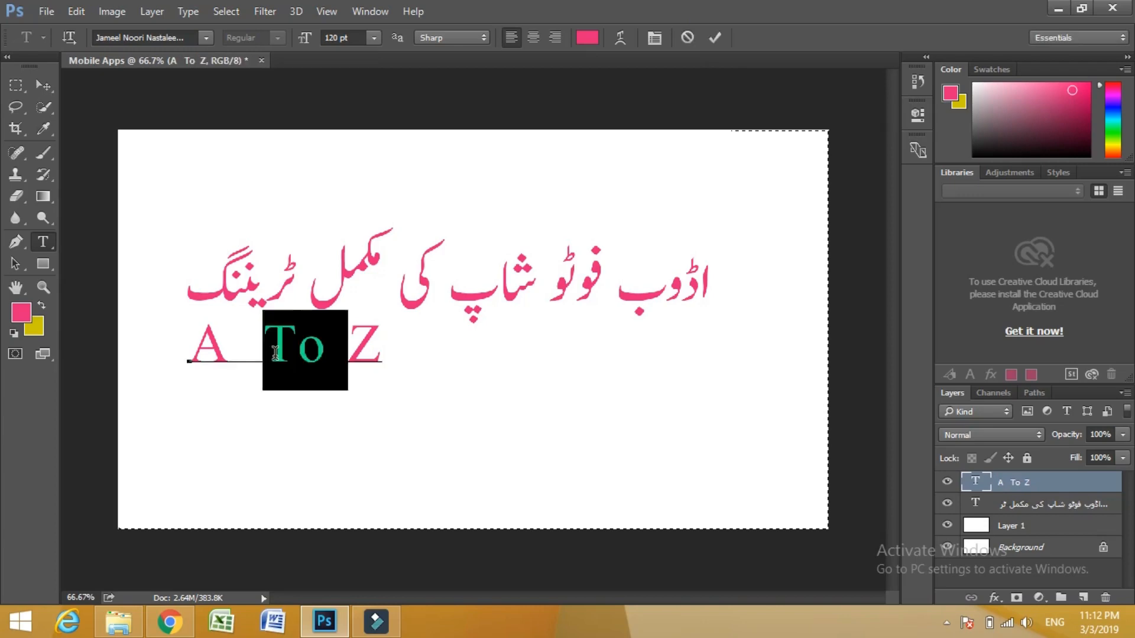
pyautogui.click(372, 41)
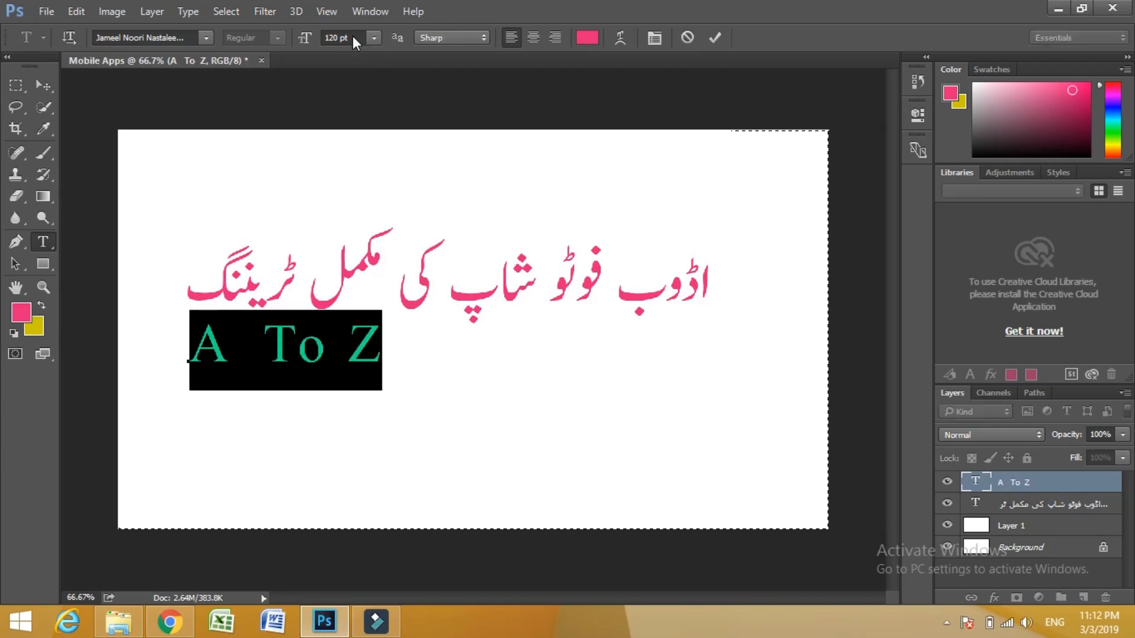
pyautogui.click(355, 38)
pyautogui.click(354, 37)
pyautogui.press('BackSpace')
pyautogui.press('BackSpace')
pyautogui.press('BackSpace')
pyautogui.press('BackSpace')
pyautogui.press('BackSpace')
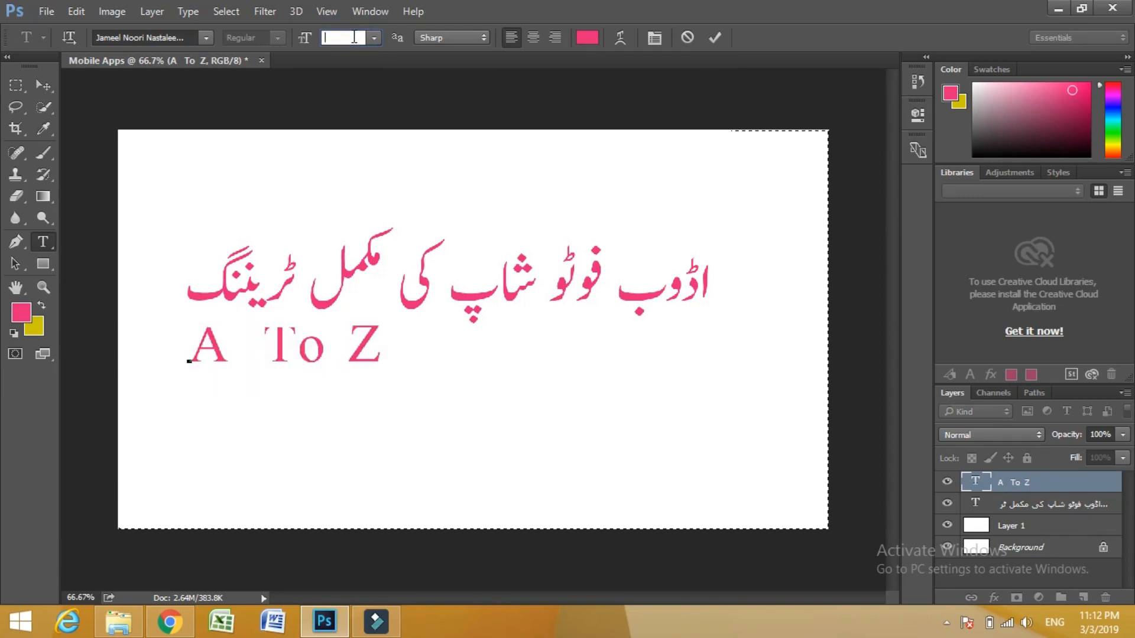
pyautogui.write('200')
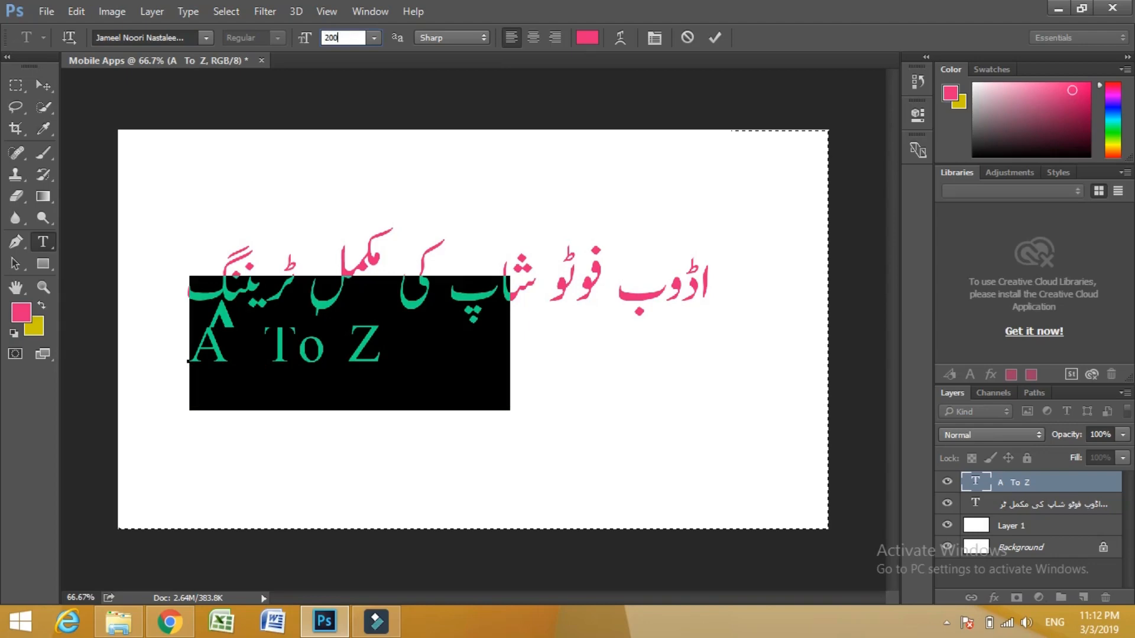
pyautogui.press('Return')
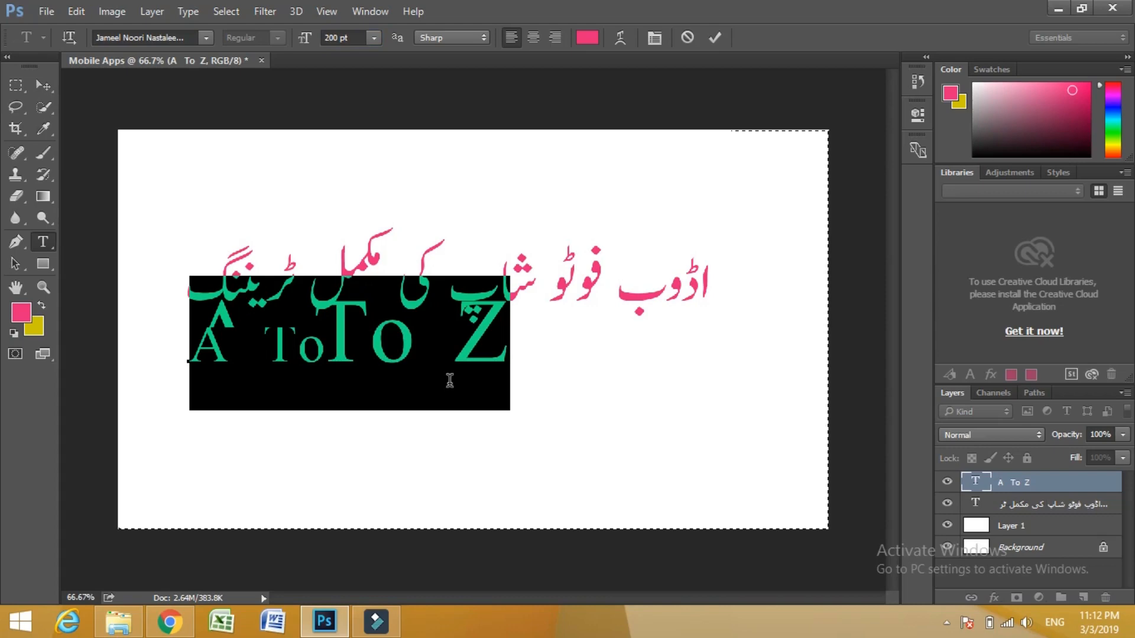
pyautogui.click(715, 38)
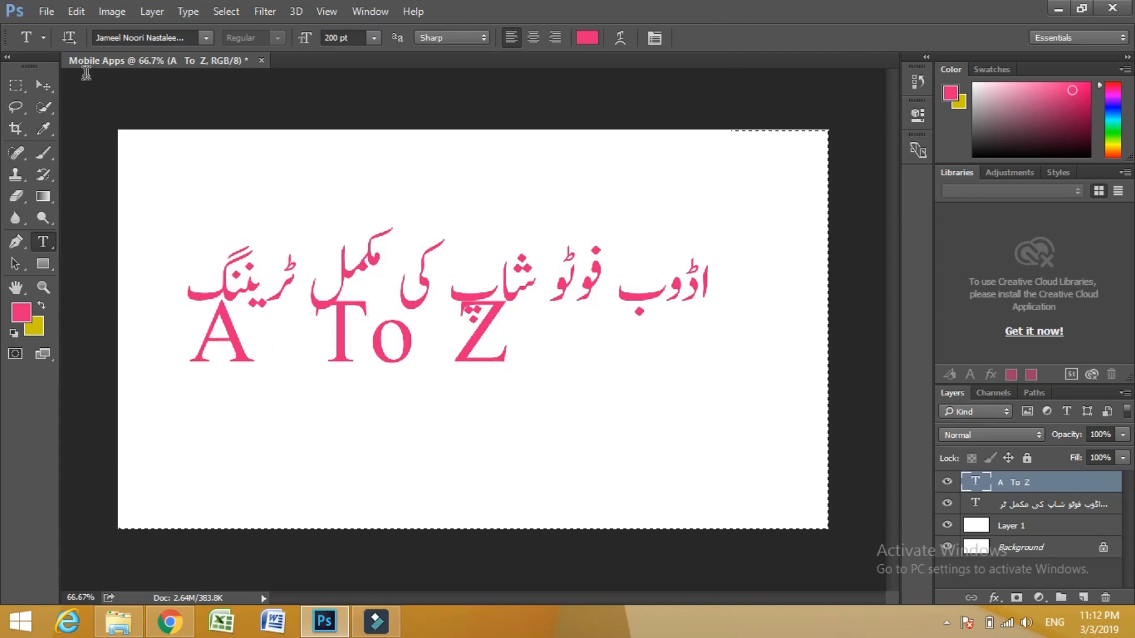
# - Move the "A To Z" text layer down and to the right so it sits clear of and centred beneath the Urdu title
pyautogui.click(37, 94)
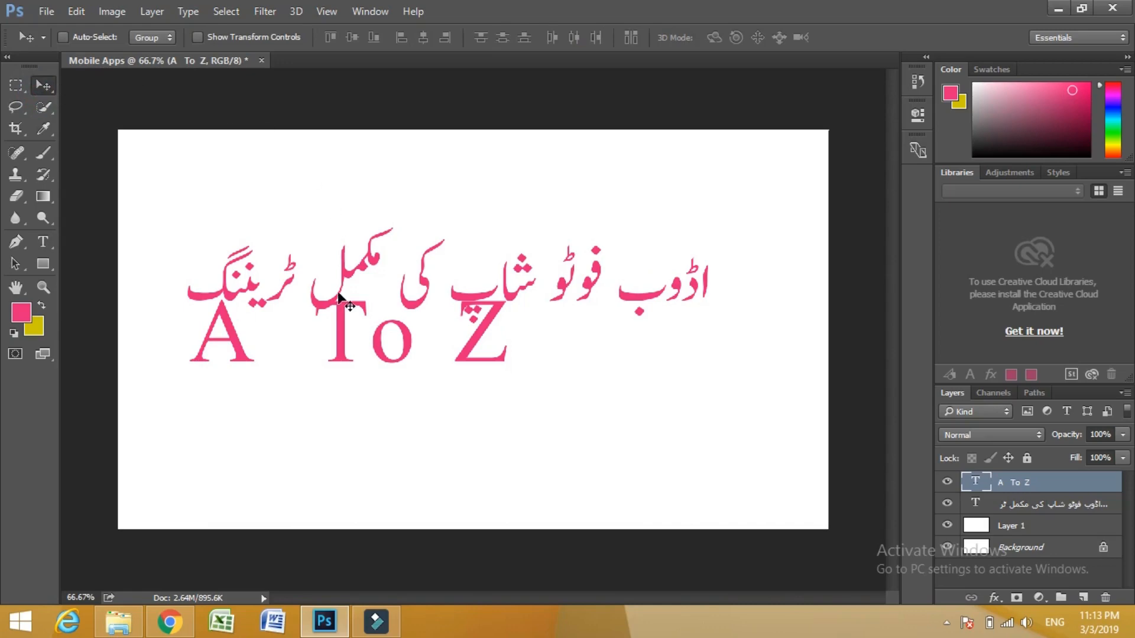
pyautogui.hotkey('shift', 'Down')
pyautogui.hotkey('shift', 'Down')
pyautogui.hotkey('shift', 'Down')
pyautogui.hotkey('shift', 'Down')
pyautogui.hotkey('shift', 'Down')
pyautogui.hotkey('shift', 'Down')
pyautogui.hotkey('shift', 'Down')
pyautogui.hotkey('shift', 'Down')
pyautogui.hotkey('shift', 'Right')
pyautogui.hotkey('shift', 'Right')
pyautogui.hotkey('shift', 'Right')
pyautogui.hotkey('shift', 'Right')
pyautogui.hotkey('shift', 'Right')
pyautogui.hotkey('shift', 'Right')
pyautogui.hotkey('shift', 'Right')
pyautogui.hotkey('shift', 'Right')
pyautogui.hotkey('shift', 'Right')
pyautogui.hotkey('shift', 'Right')
pyautogui.hotkey('shift', 'Right')
pyautogui.hotkey('shift', 'Right')
pyautogui.hotkey('shift', 'Right')
pyautogui.hotkey('shift', 'Right')
pyautogui.hotkey('shift', 'Right')
pyautogui.hotkey('shift', 'Right')
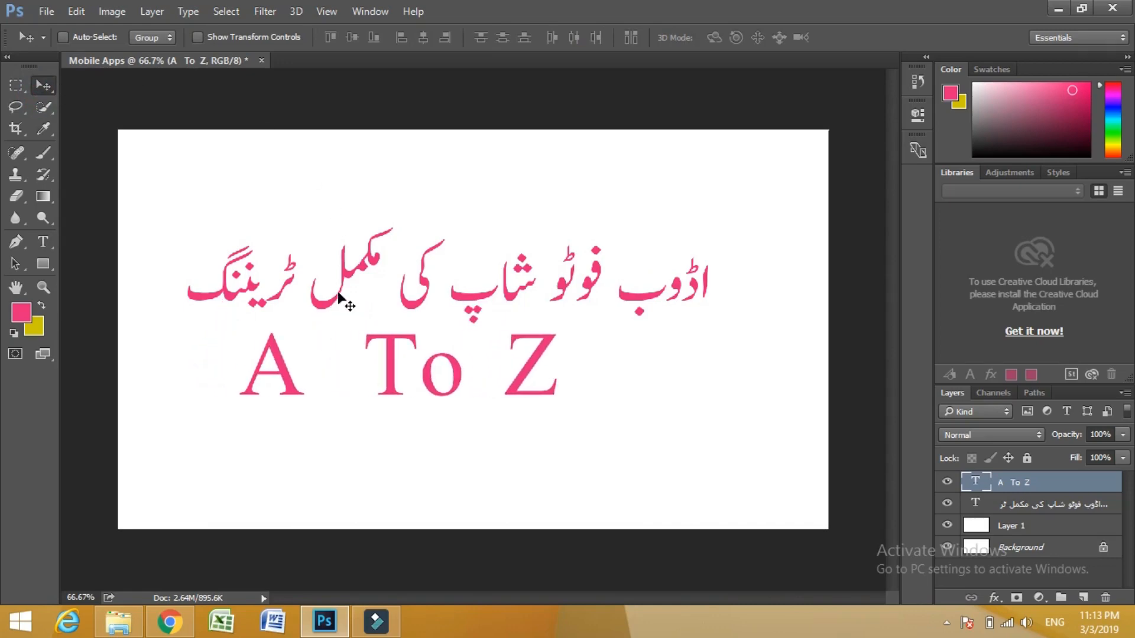
pyautogui.hotkey('shift', 'Right')
pyautogui.hotkey('shift', 'Right')
pyautogui.hotkey('shift', 'Right')
pyautogui.hotkey('shift', 'Right')
pyautogui.hotkey('shift', 'Right')
pyautogui.hotkey('shift', 'Right')
pyautogui.hotkey('shift', 'Down')
pyautogui.hotkey('shift', 'Down')
pyautogui.hotkey('shift', 'Down')
pyautogui.hotkey('shift', 'Down')
pyautogui.hotkey('shift', 'Down')
pyautogui.hotkey('shift', 'Down')
pyautogui.hotkey('shift', 'Down')
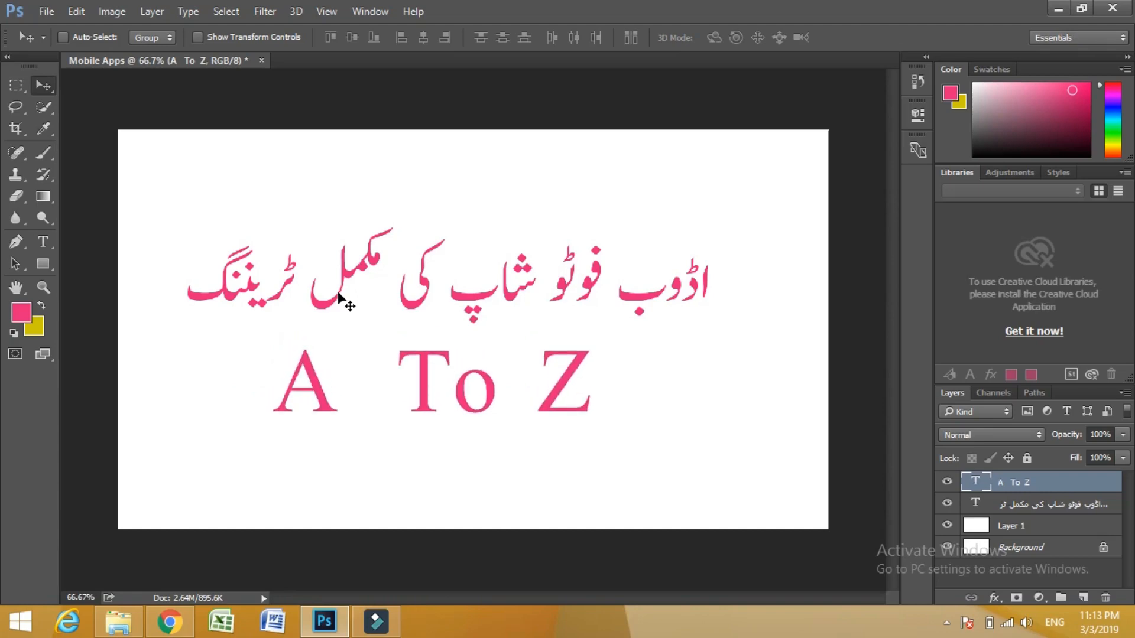
pyautogui.hotkey('shift', 'Right')
pyautogui.hotkey('shift', 'Right')
pyautogui.hotkey('shift', 'Right')
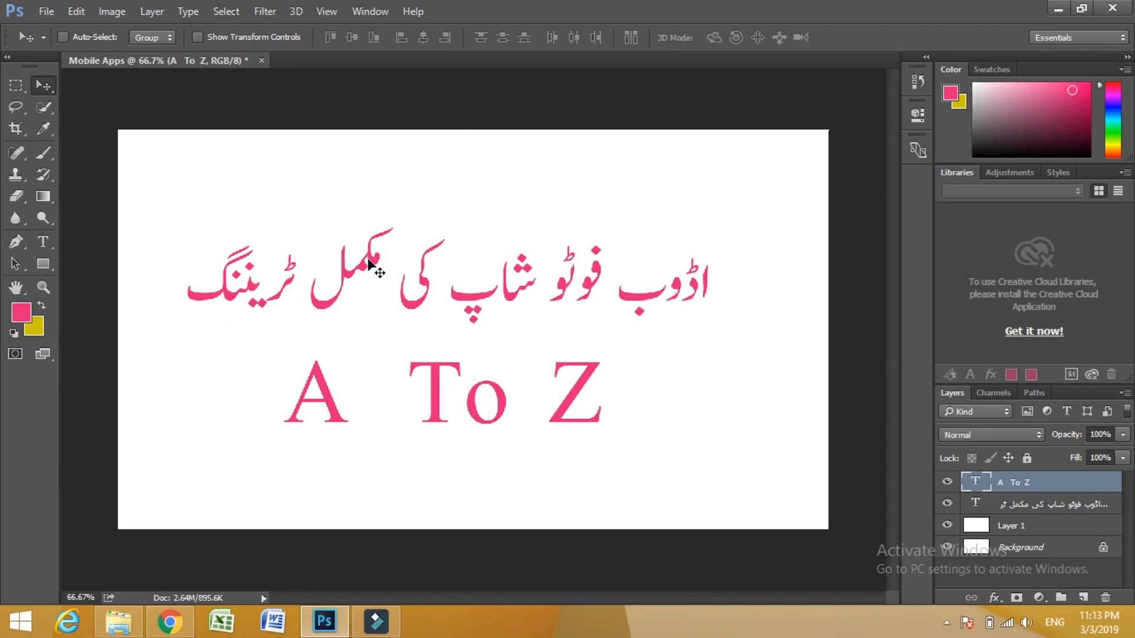
# - Select the whole Urdu title, change its text colour to bright blue 071bfa and commit the edit
pyautogui.press('t')
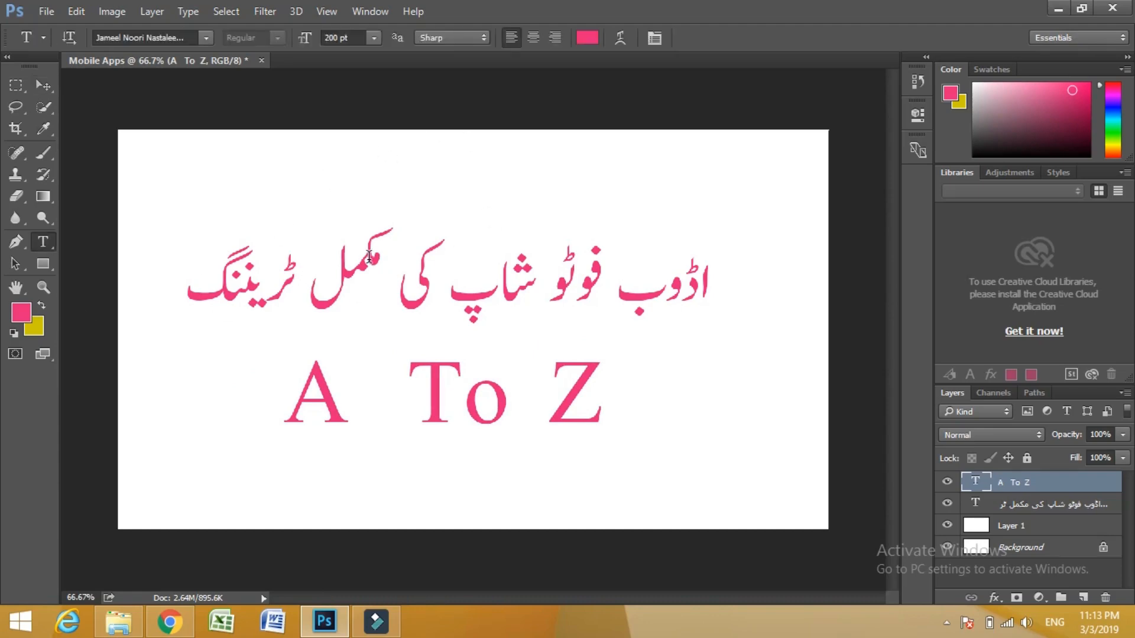
pyautogui.doubleClick(369, 259)
pyautogui.hotkey('ctrl', 'a')
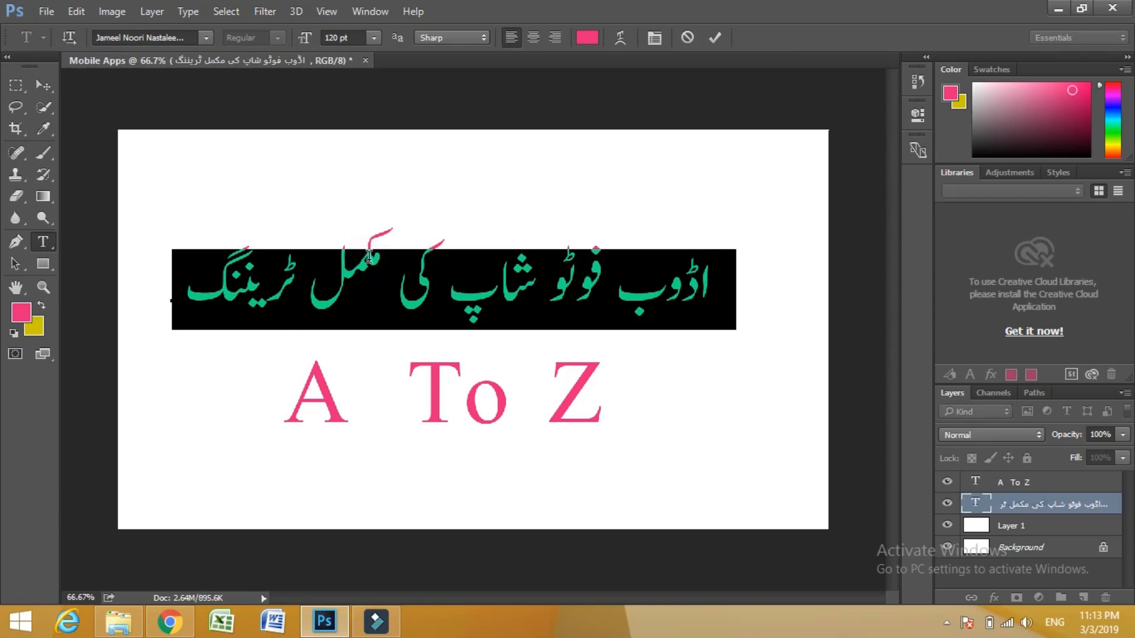
pyautogui.click(586, 39)
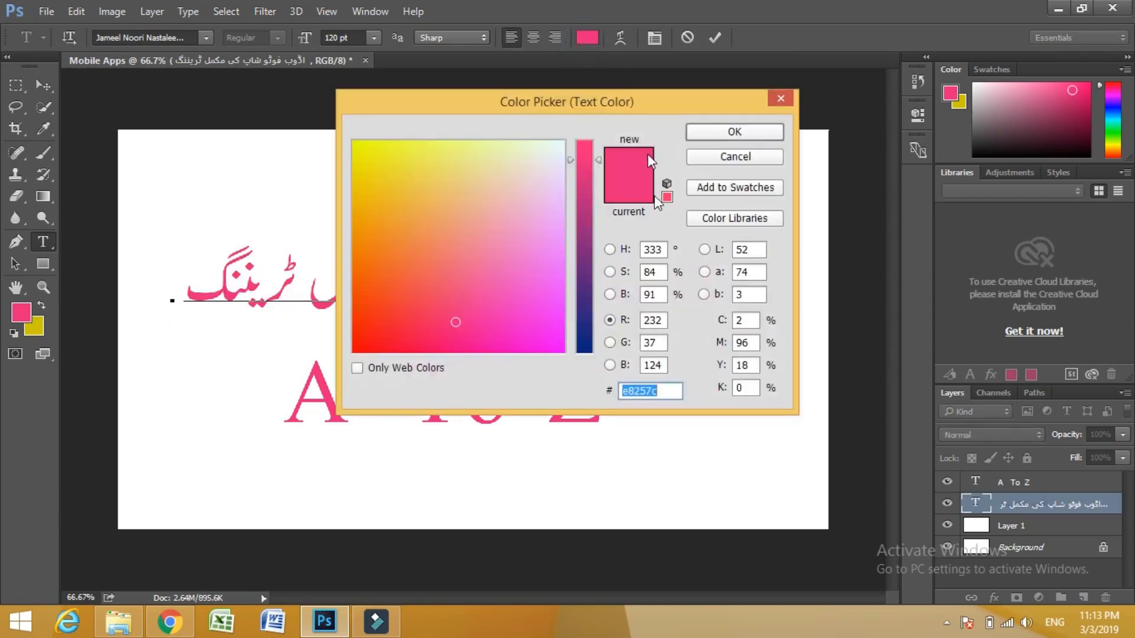
pyautogui.click(585, 348)
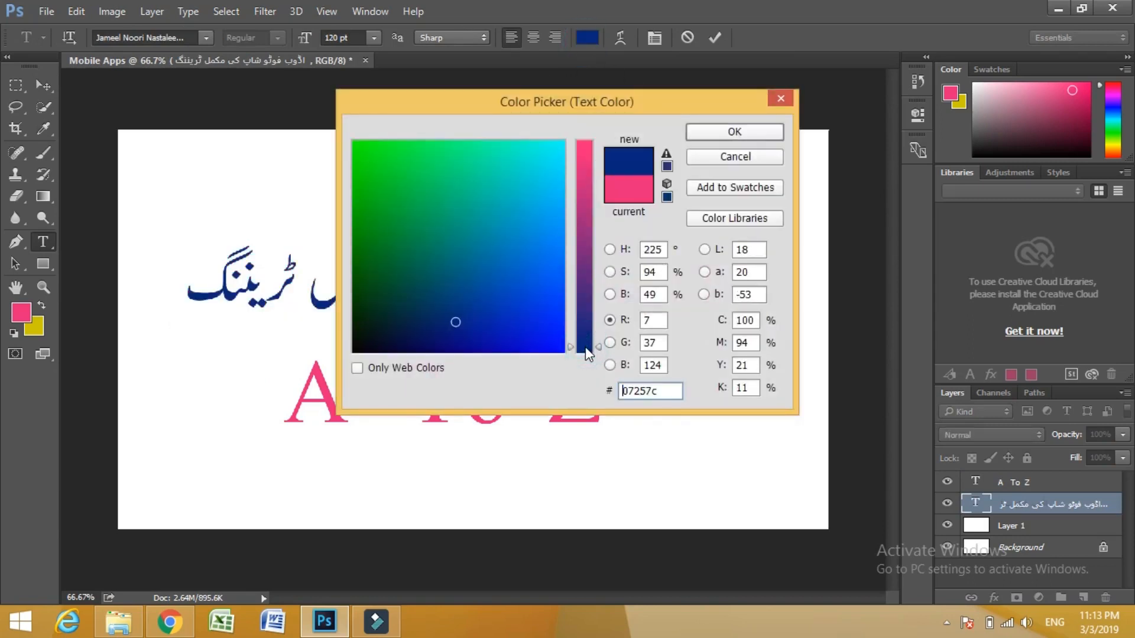
pyautogui.click(556, 343)
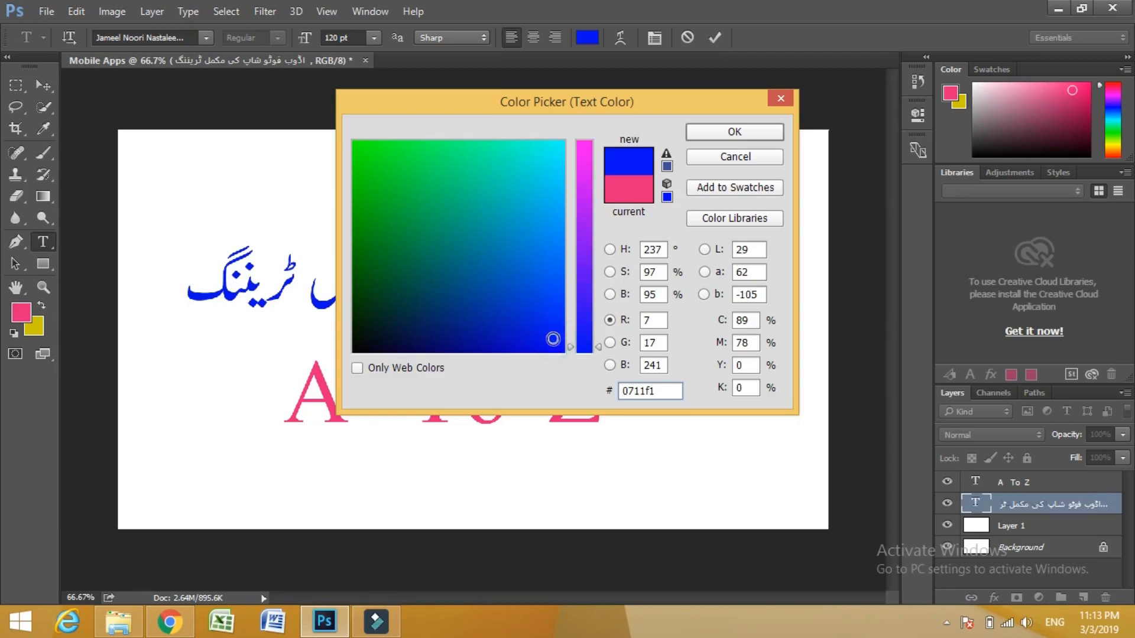
pyautogui.click(555, 344)
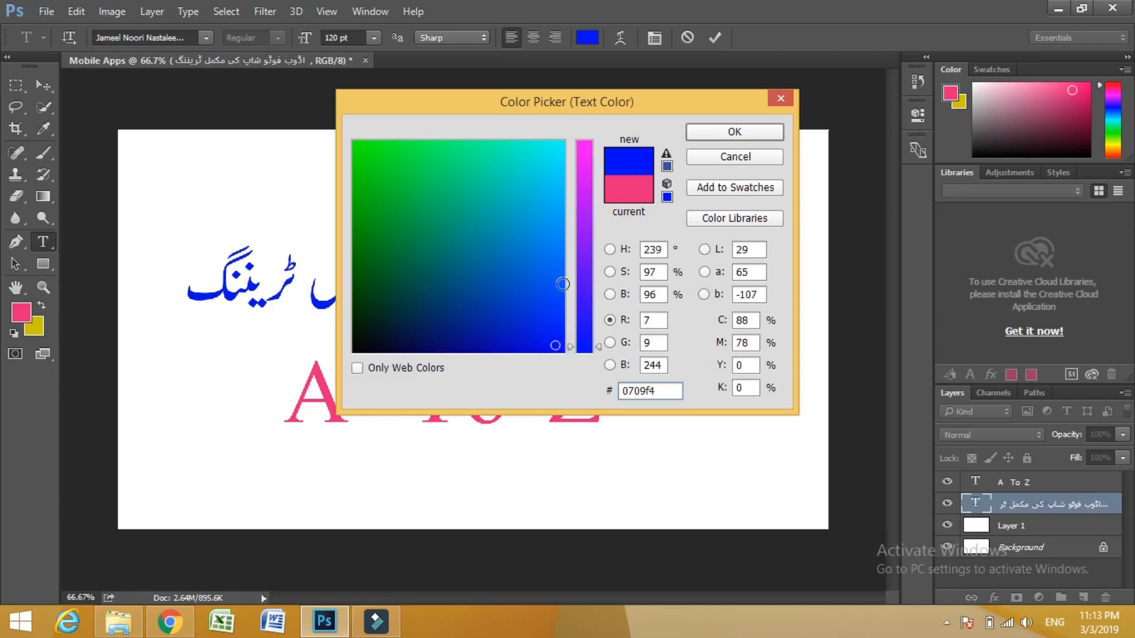
pyautogui.click(499, 334)
pyautogui.click(455, 338)
pyautogui.click(554, 349)
pyautogui.click(560, 331)
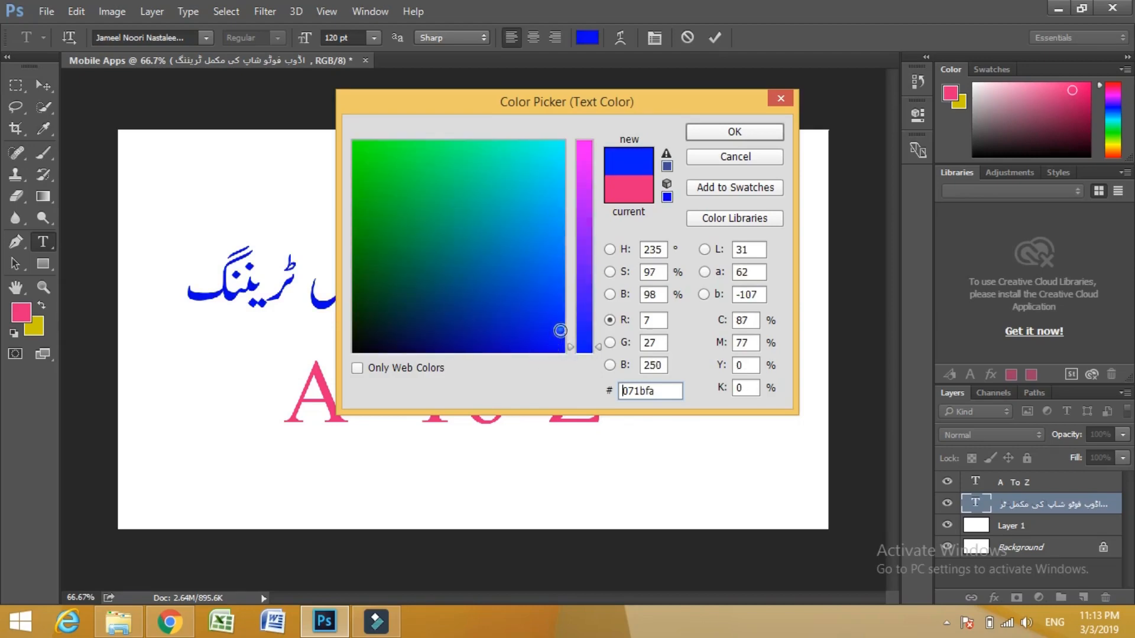
pyautogui.click(733, 133)
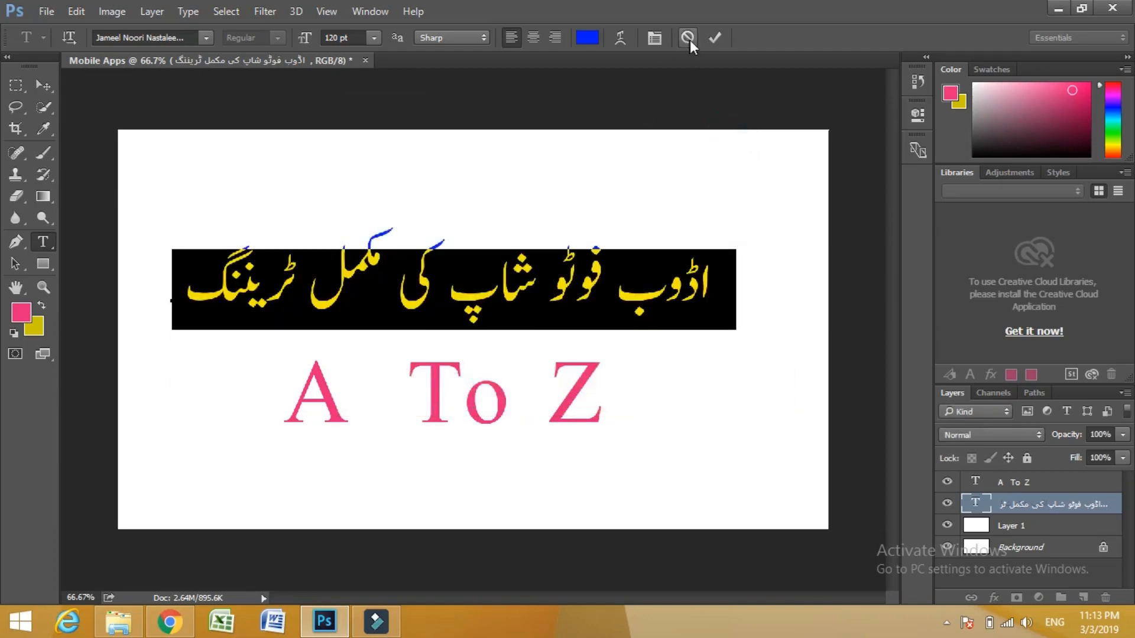
pyautogui.click(714, 38)
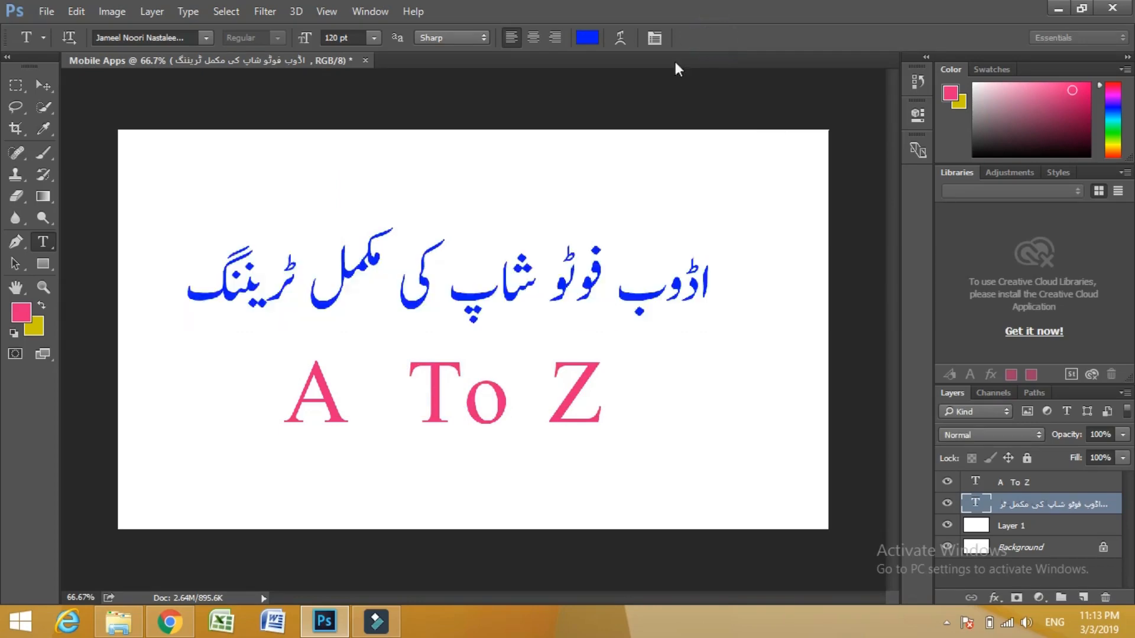
# - Select the whole "A To Z" line, change its text colour to blue 1425f2 and commit the edit
pyautogui.click(426, 389)
pyautogui.tripleClick(428, 388)
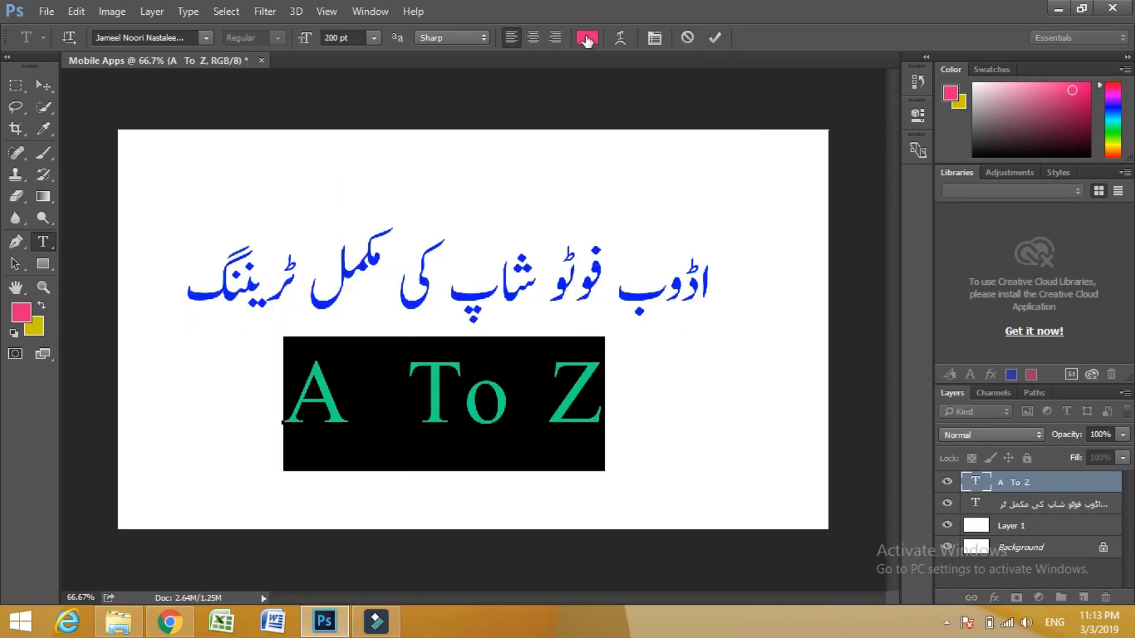
pyautogui.click(586, 38)
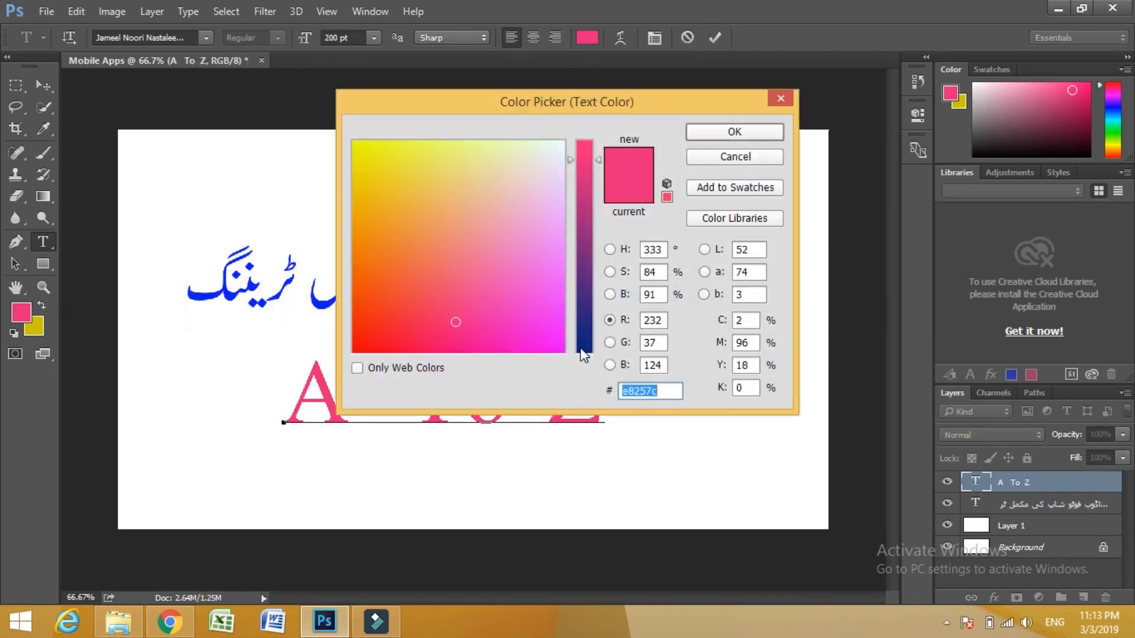
pyautogui.click(609, 343)
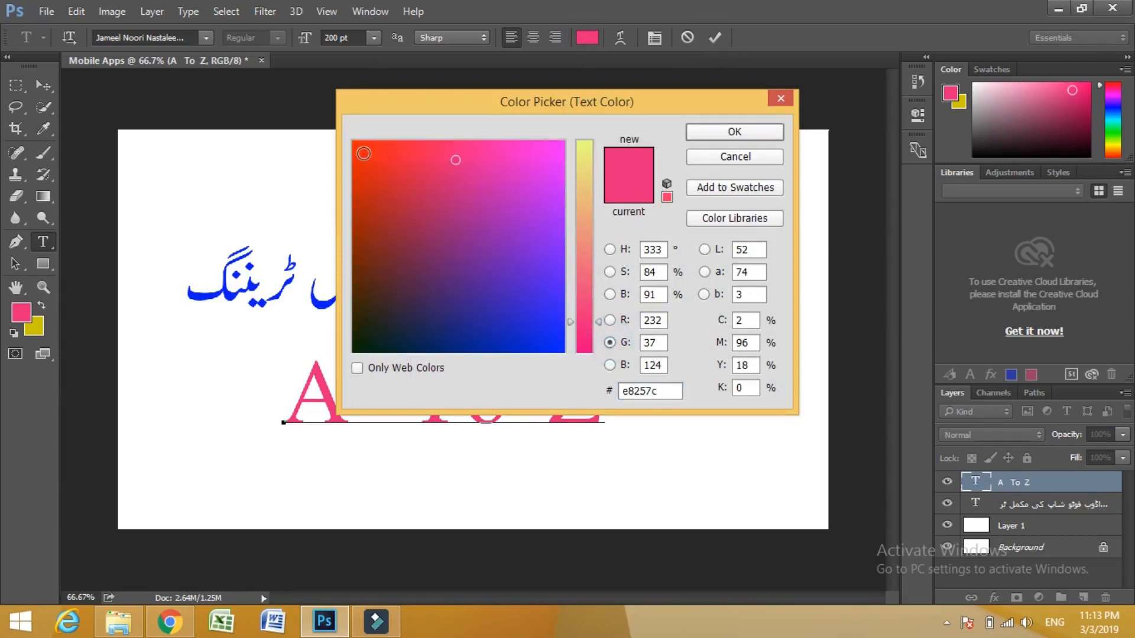
pyautogui.click(554, 336)
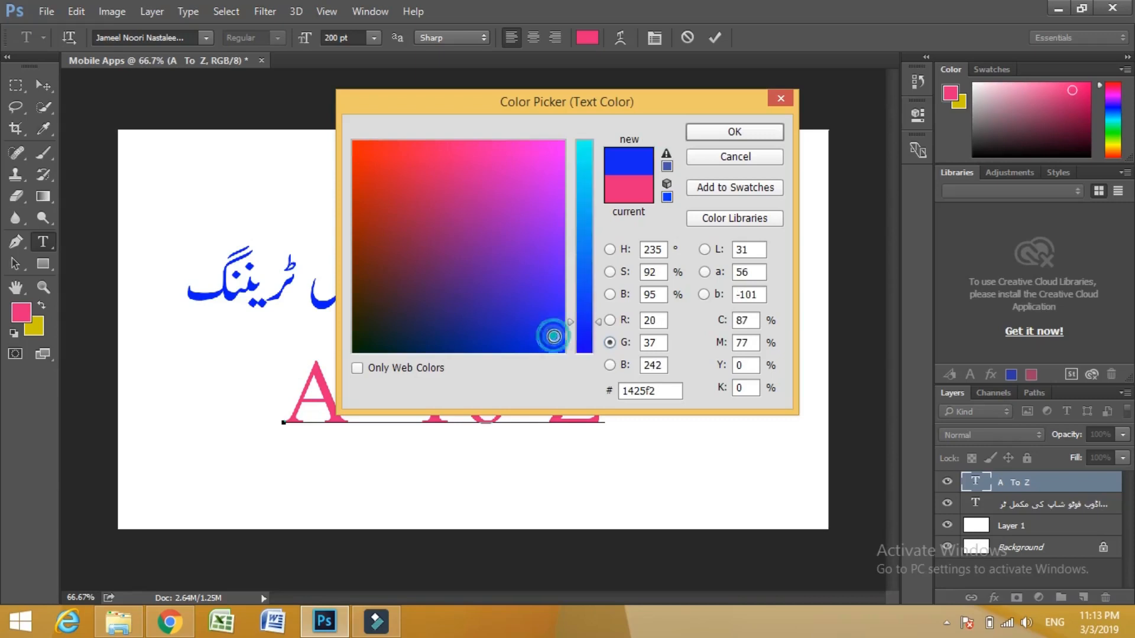
pyautogui.click(733, 135)
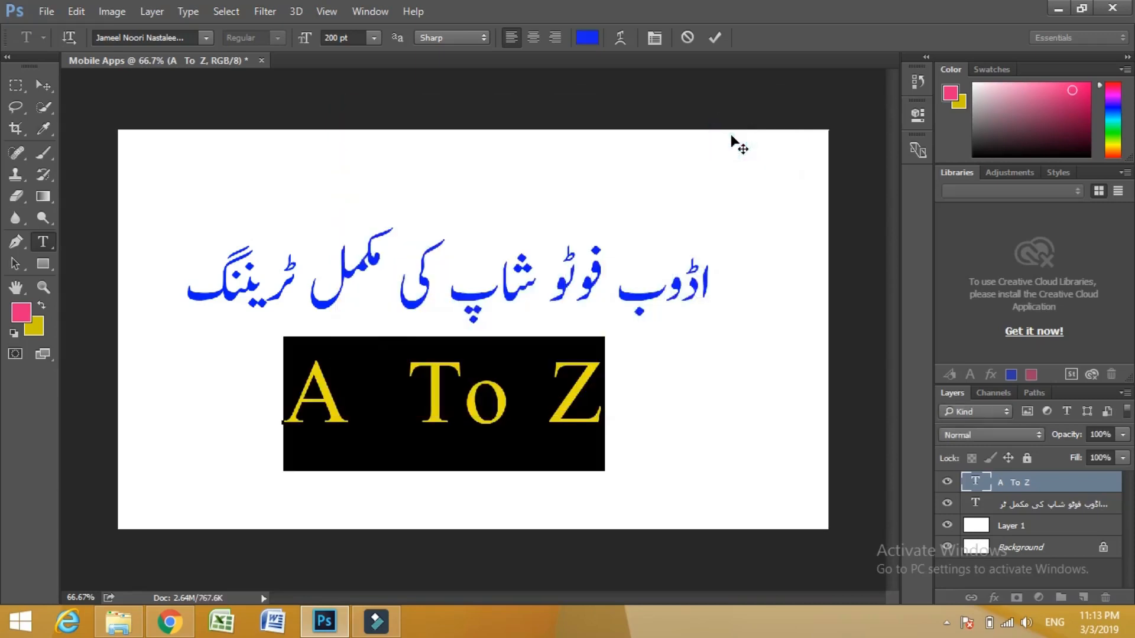
pyautogui.click(715, 38)
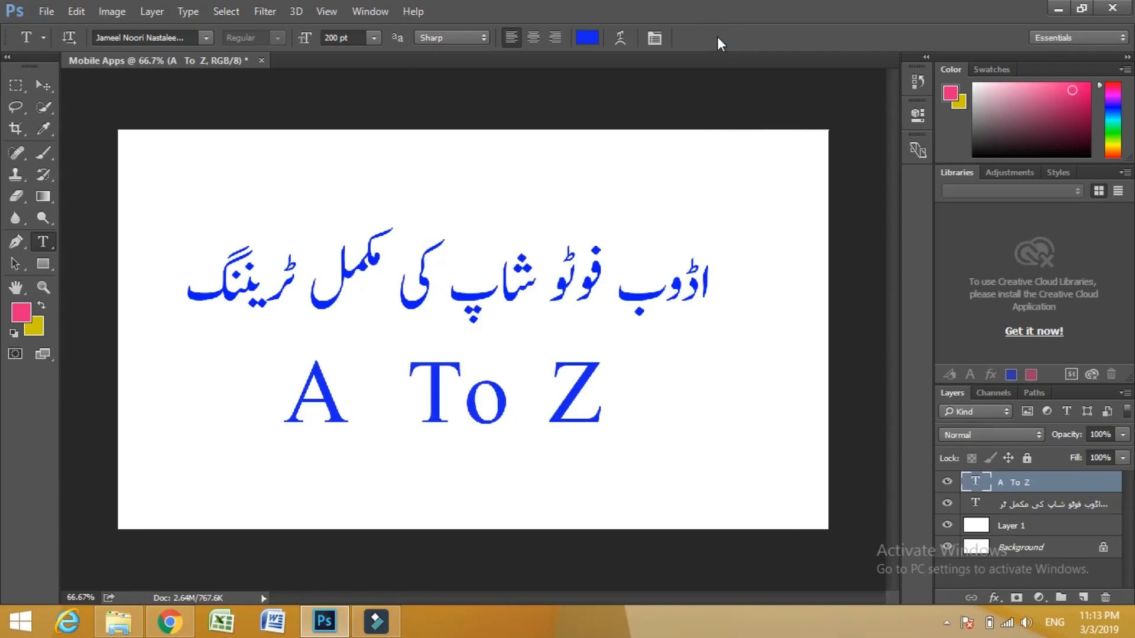